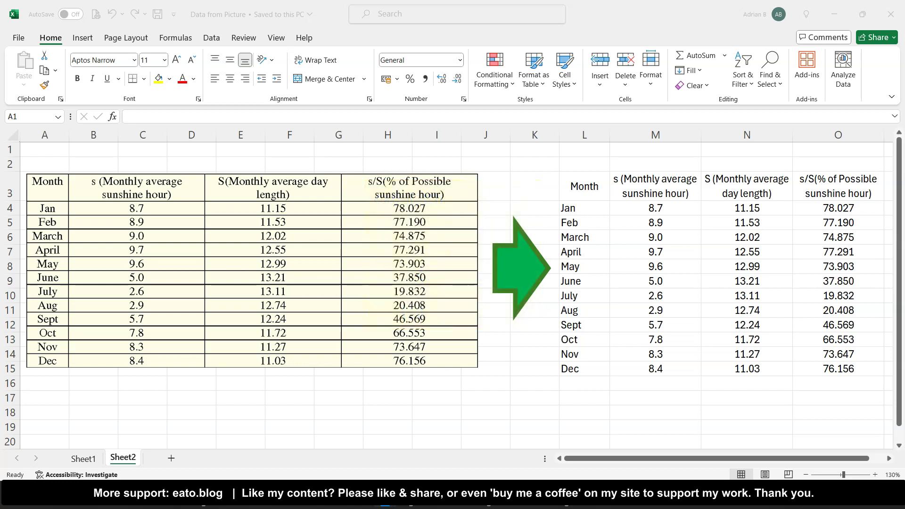
- Nudge the sunshine table picture into place and clear the selection on the extracted table
click(59, 217)
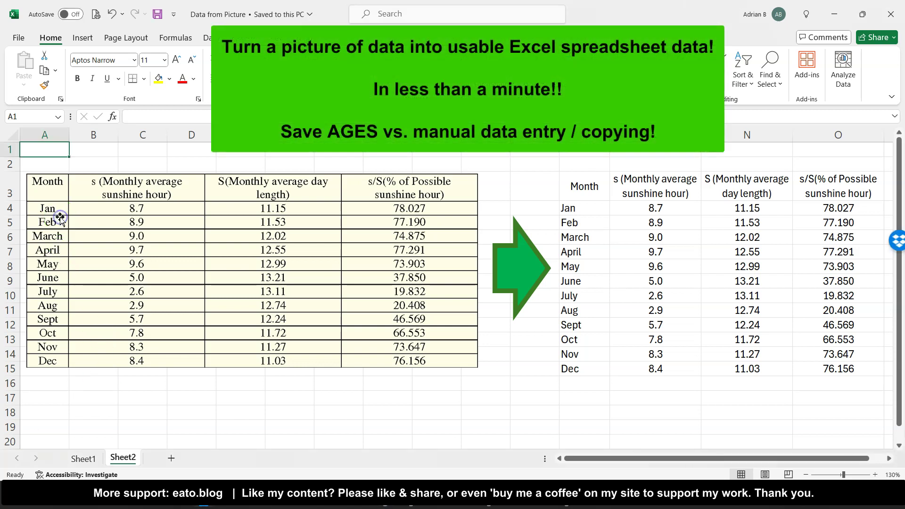
mouse_move(60, 218)
mouse_down()
mouse_move(171, 249)
mouse_move(54, 228)
mouse_move(63, 213)
mouse_up()
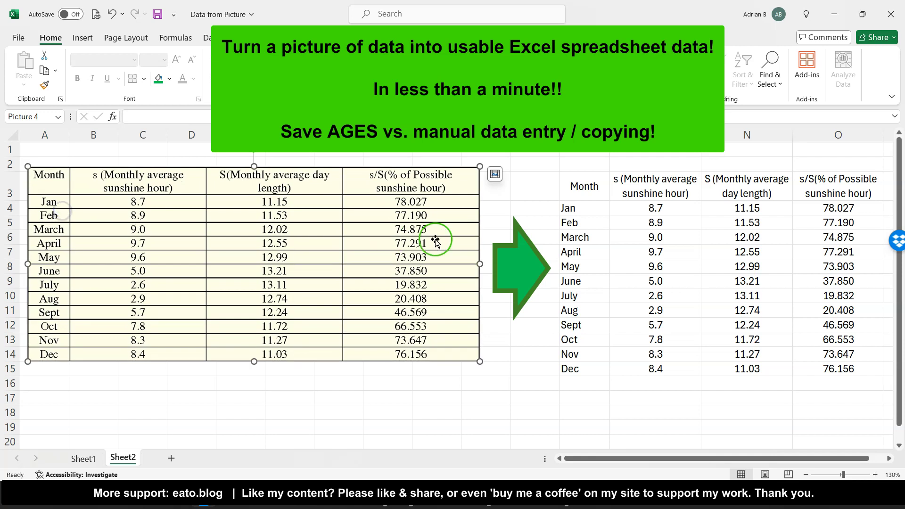
mouse_move(584, 189)
mouse_down()
mouse_move(753, 277)
mouse_move(818, 347)
mouse_move(819, 372)
mouse_move(844, 367)
mouse_move(624, 225)
mouse_move(585, 187)
mouse_up()
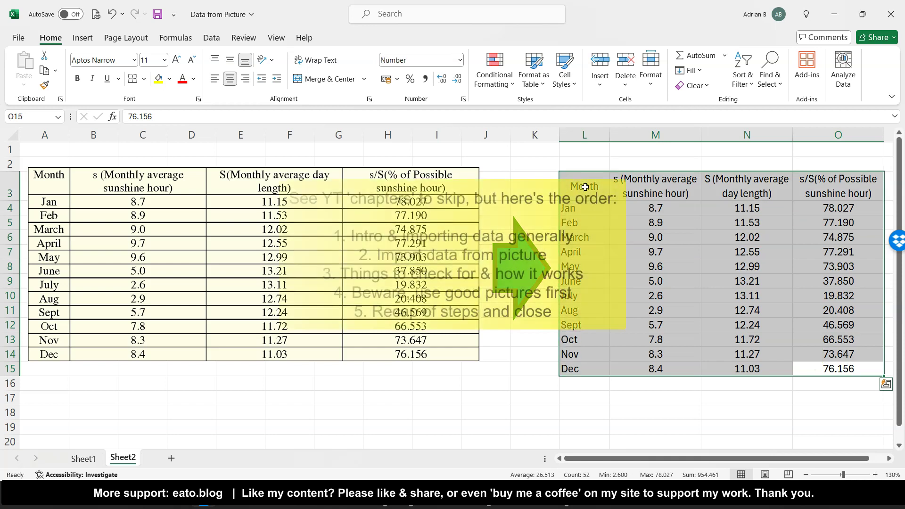
click(585, 189)
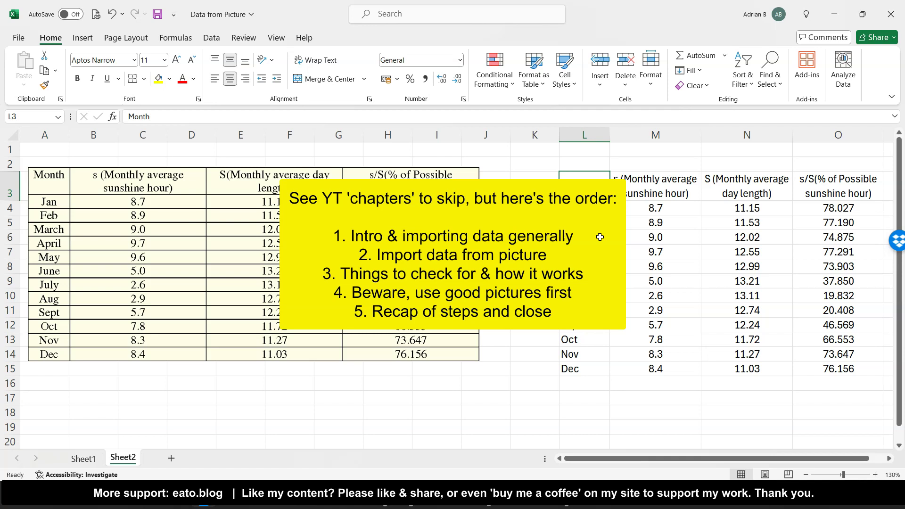
click(313, 242)
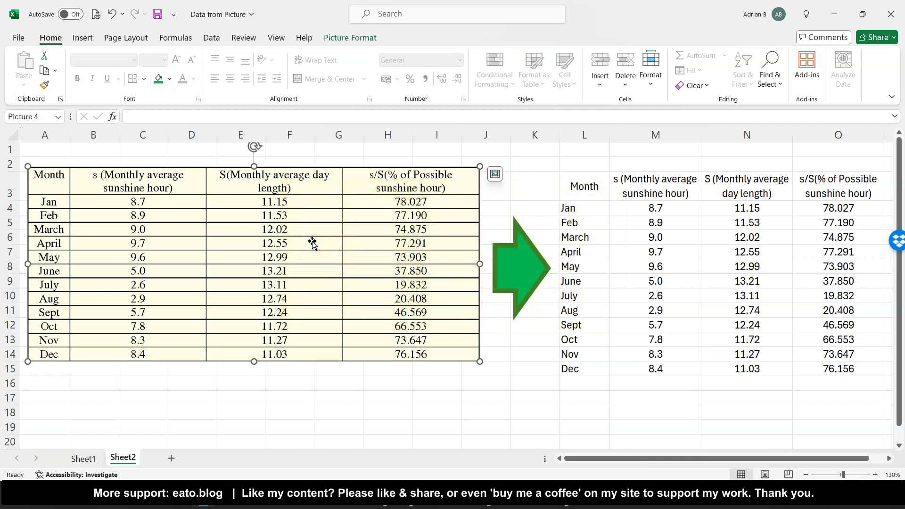
drag(327, 236, 329, 240)
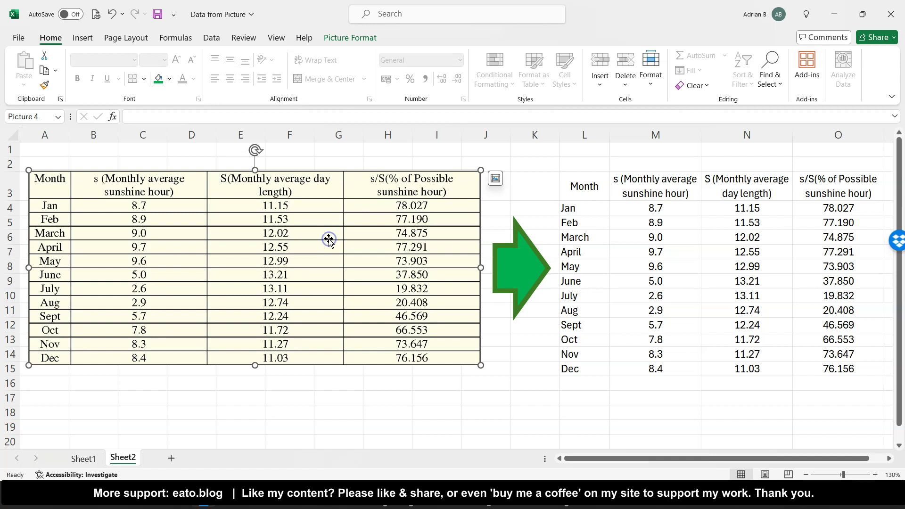
click(377, 234)
click(206, 312)
click(77, 42)
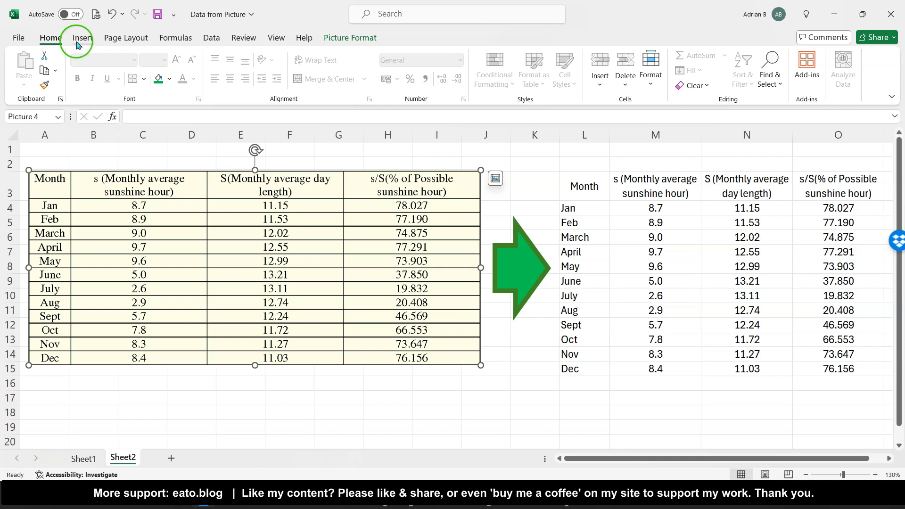
- From cell A1, browse Get Data's From File, Database, Power Platform and Other Sources lists, then open From Picture
click(210, 40)
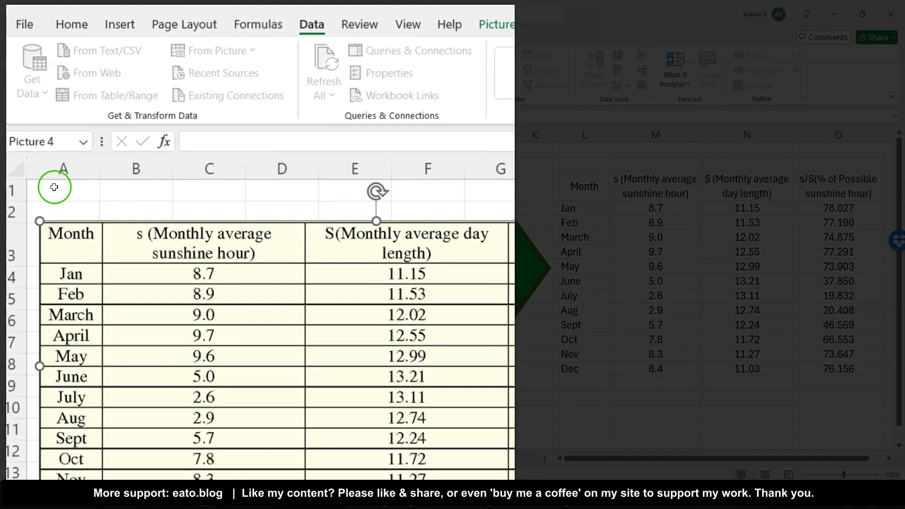
click(54, 187)
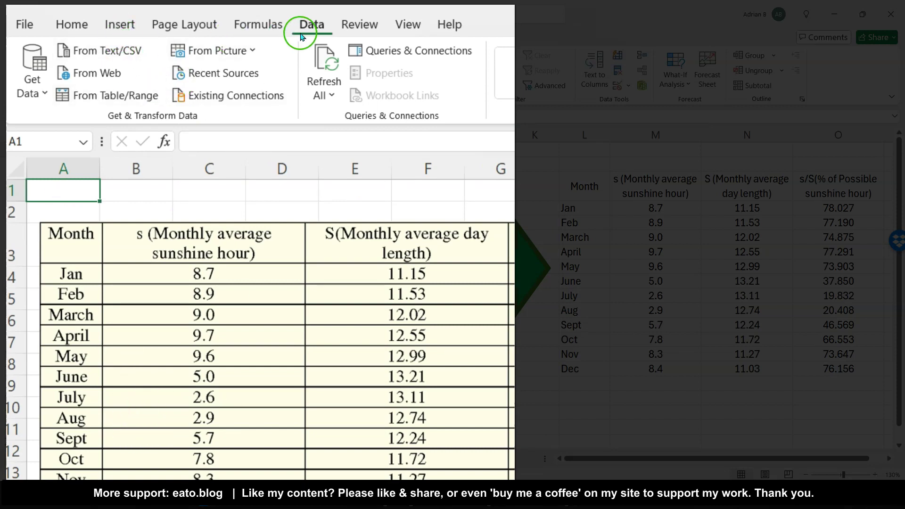
click(38, 89)
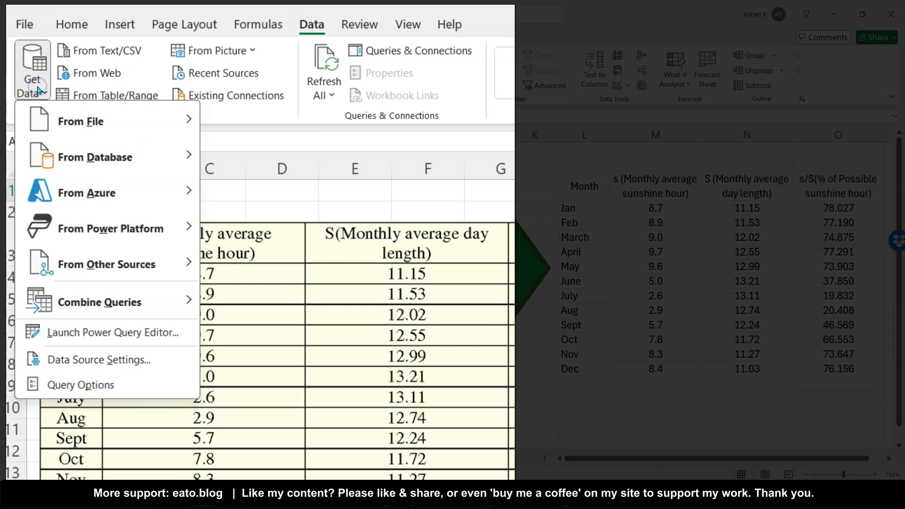
mouse_move(93, 121)
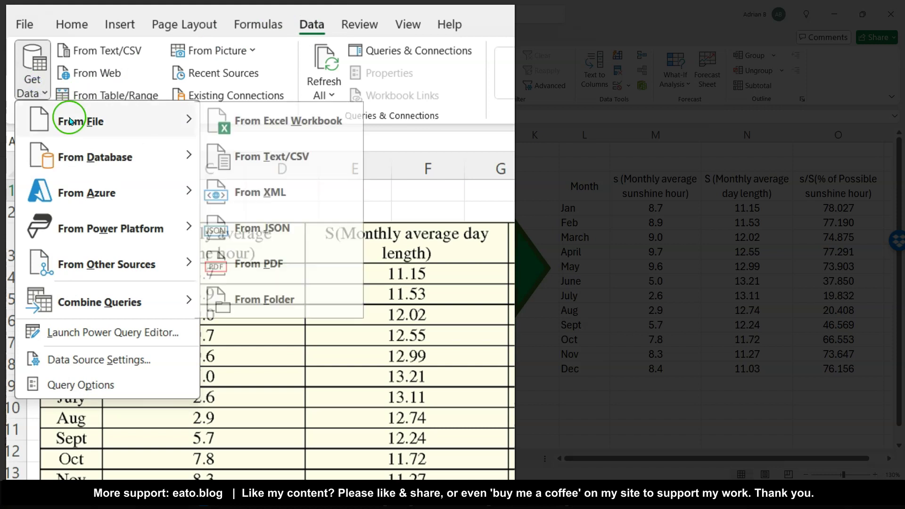
click(265, 163)
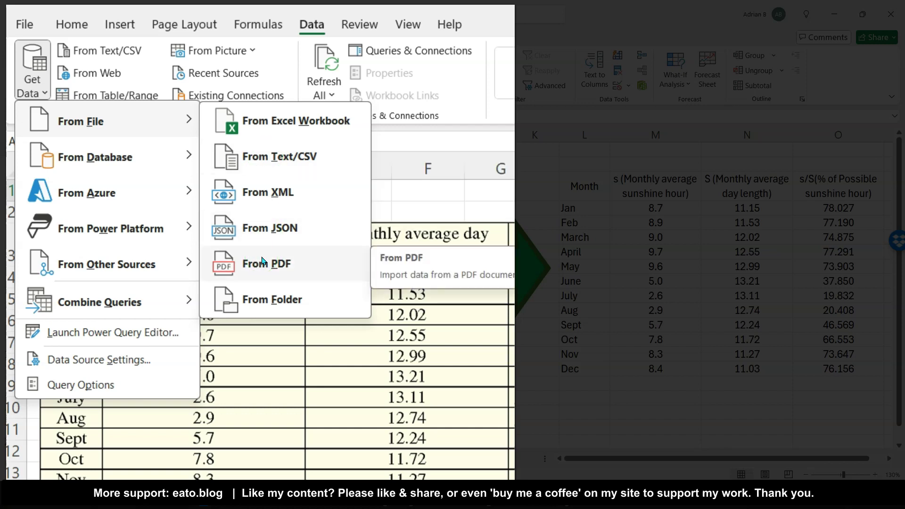
click(121, 147)
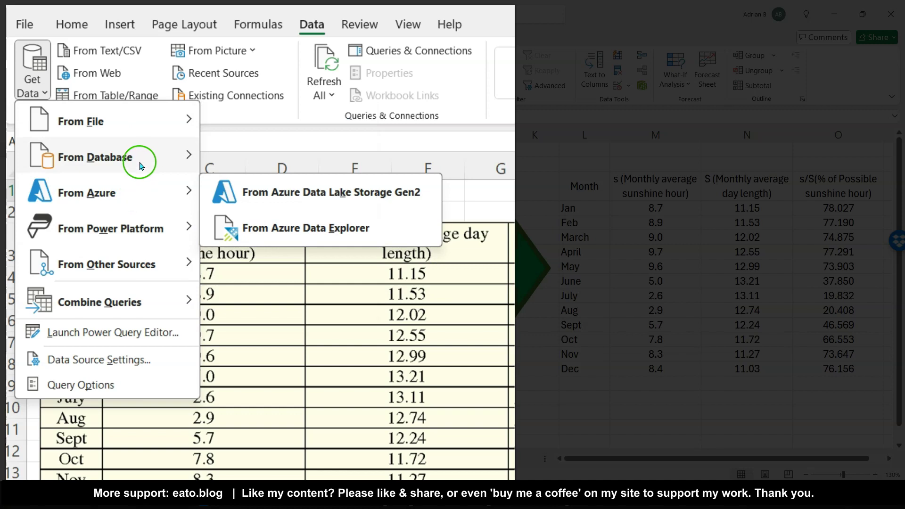
mouse_move(149, 231)
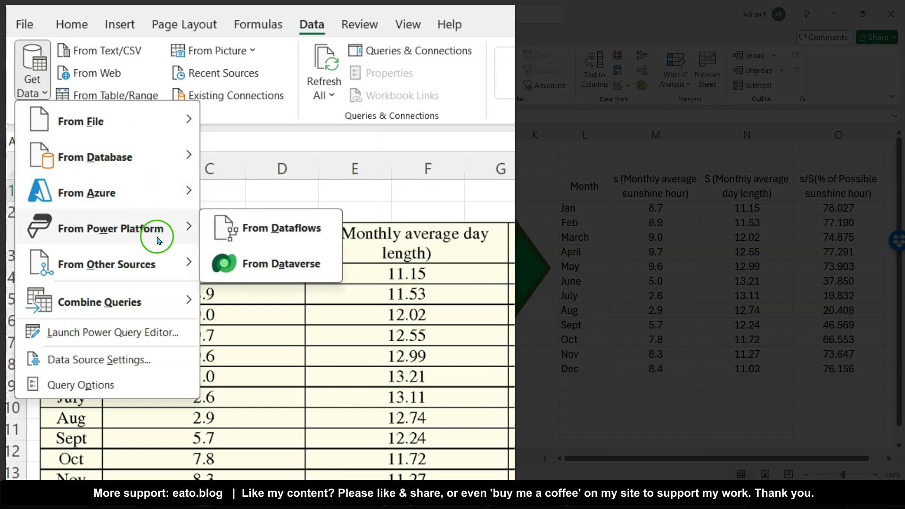
mouse_move(154, 266)
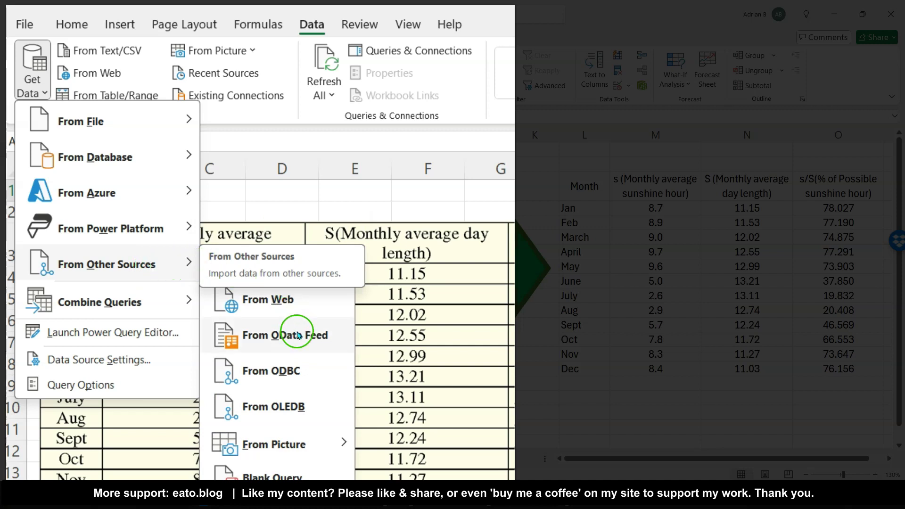
mouse_move(288, 449)
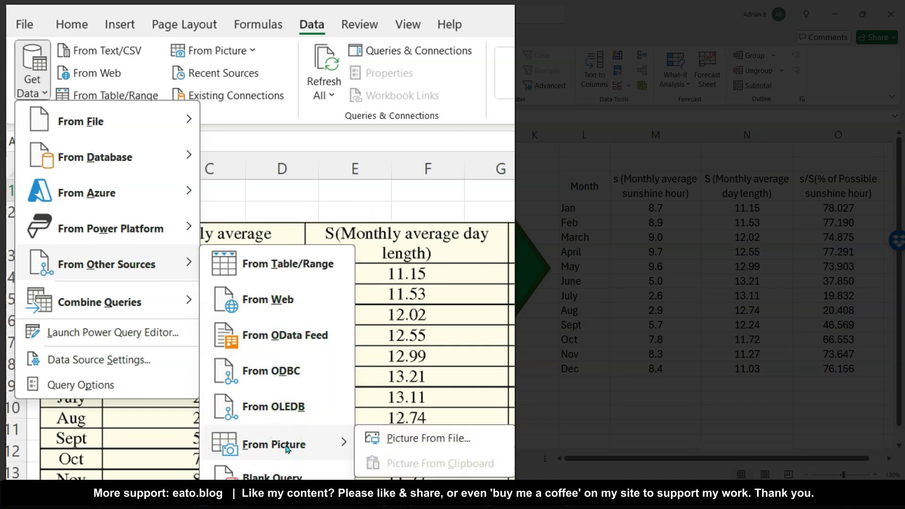
click(228, 50)
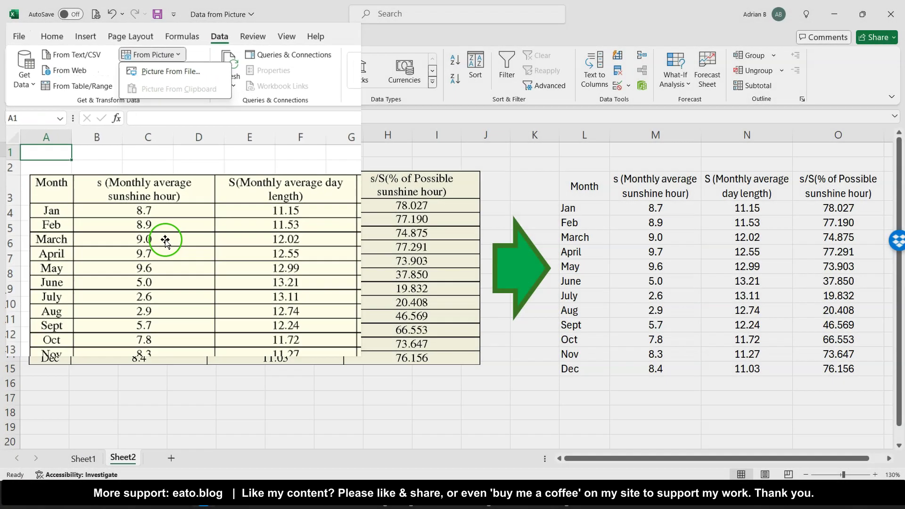
- Copy the large sunshine table picture on Sheet1, then go back to Sheet2
click(90, 459)
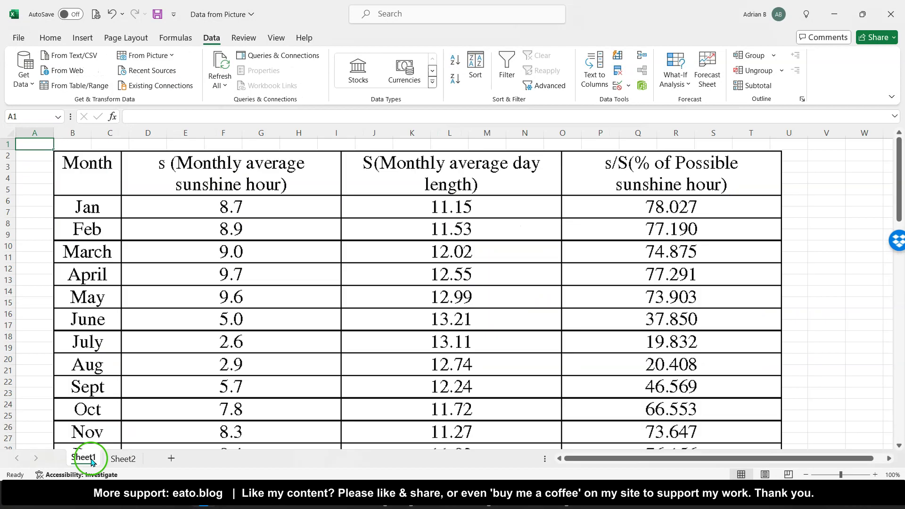
right_click(212, 297)
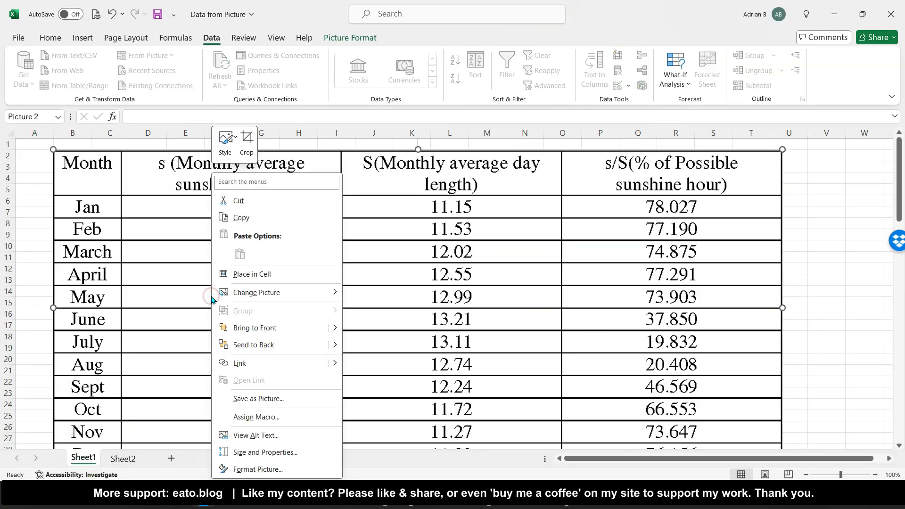
click(161, 321)
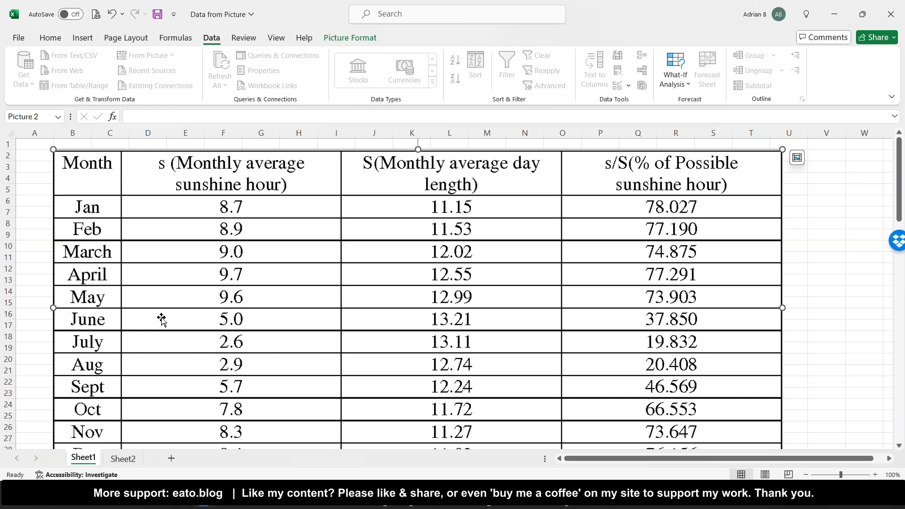
right_click(179, 251)
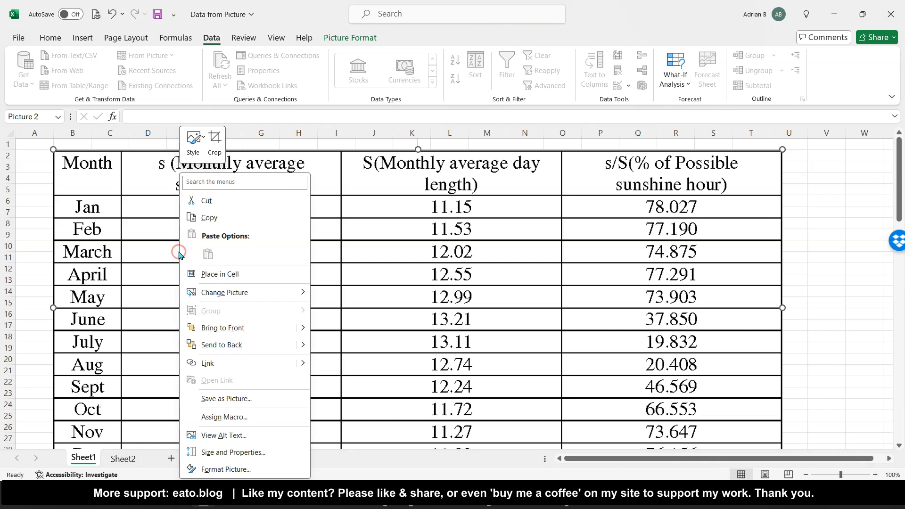
click(210, 218)
click(139, 457)
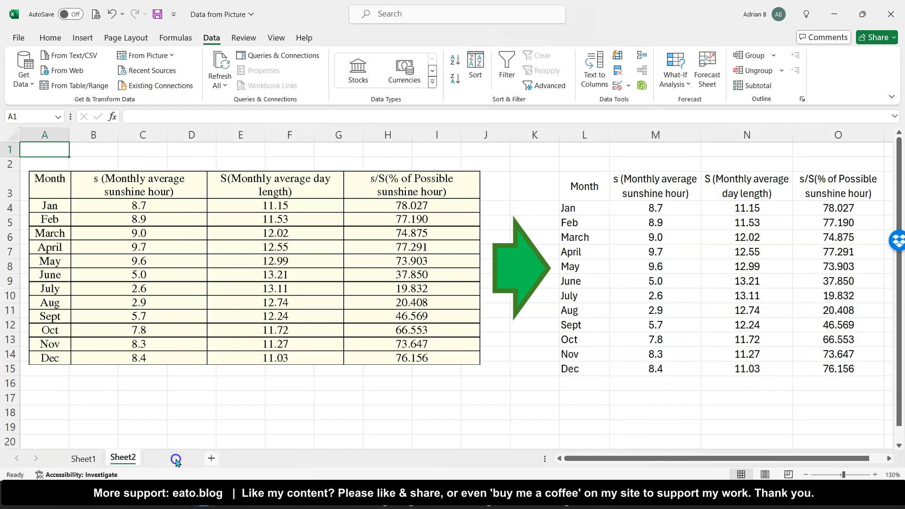
- Add Sheet3 and import the copied picture at B2 using Picture From Clipboard
click(172, 458)
click(75, 155)
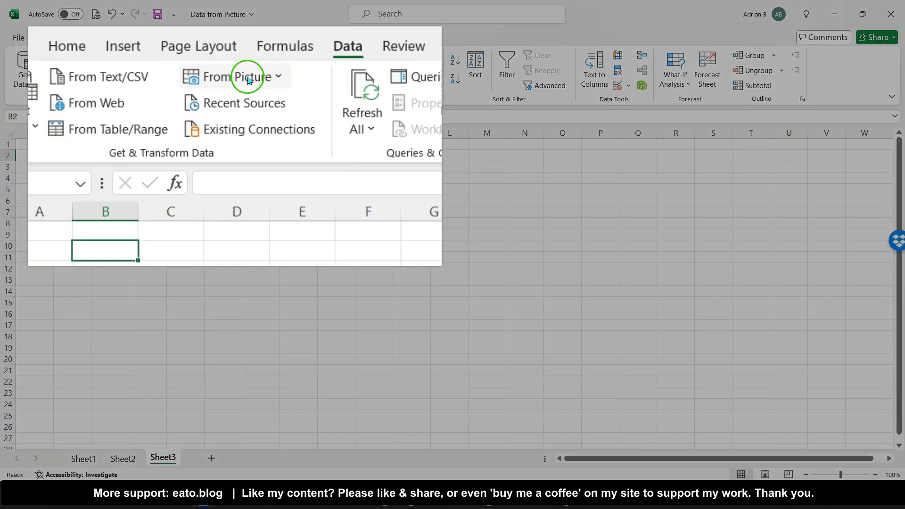
click(155, 55)
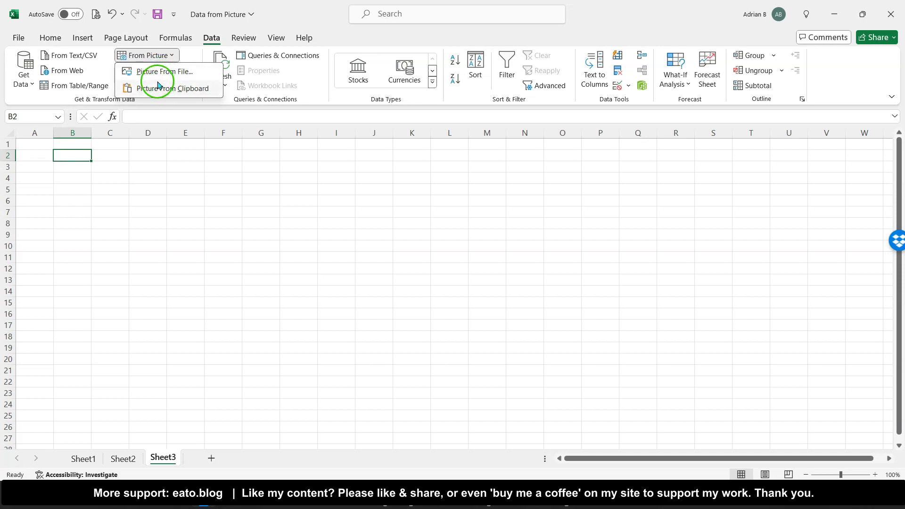
click(158, 88)
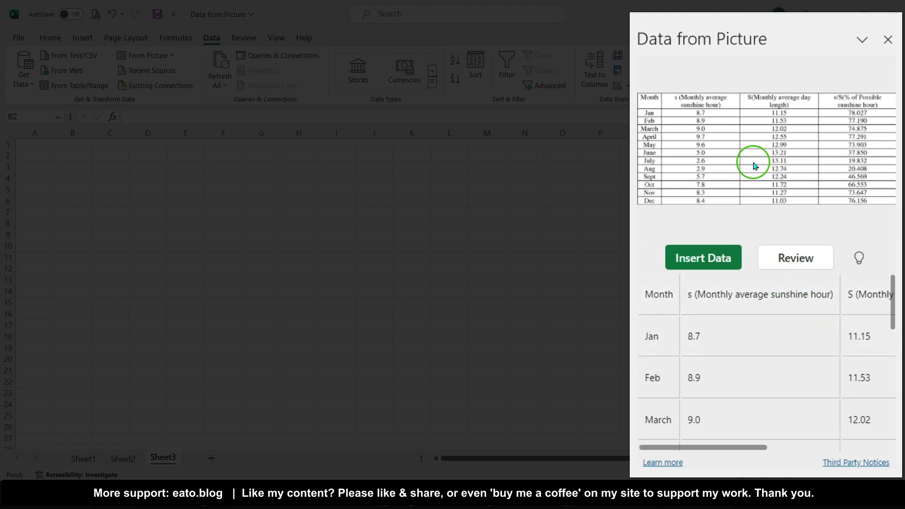
- Correct the misread month labels to May and July and accept them
scroll(778, 332, down, 2)
scroll(779, 335, down, 3)
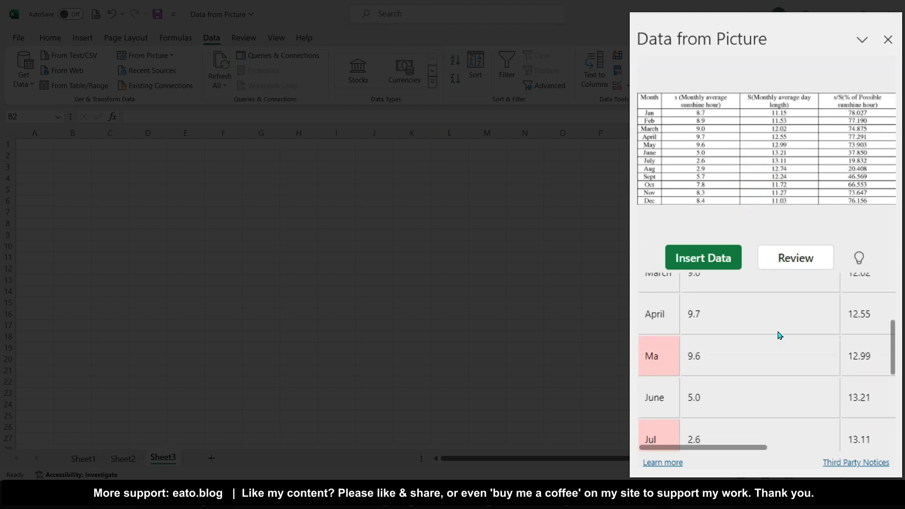
scroll(779, 335, up, 1)
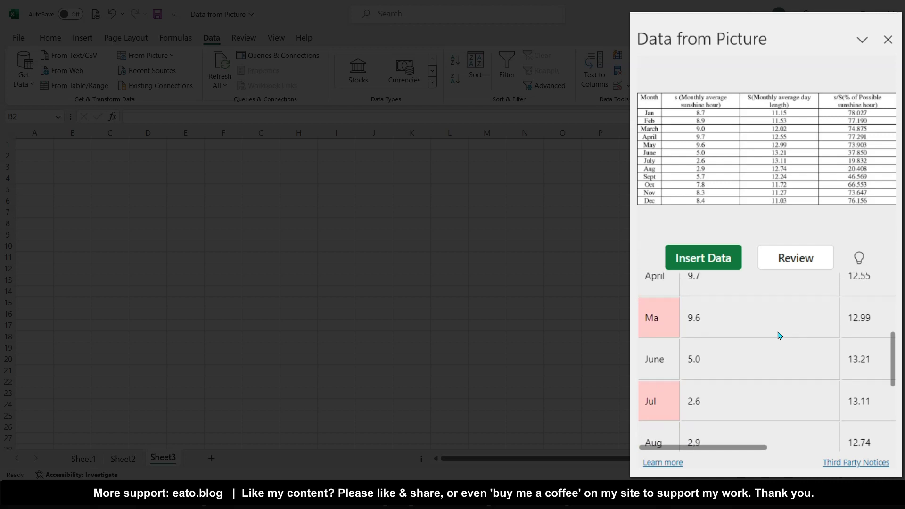
click(655, 335)
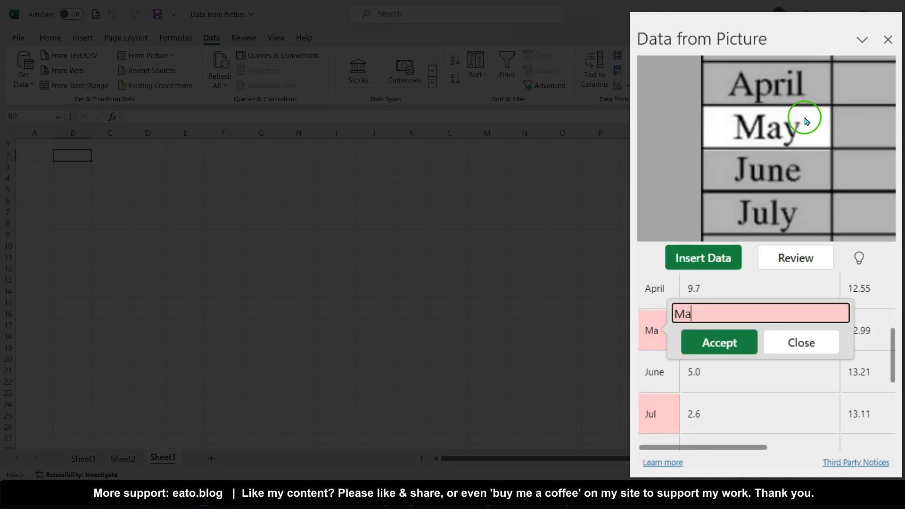
click(716, 315)
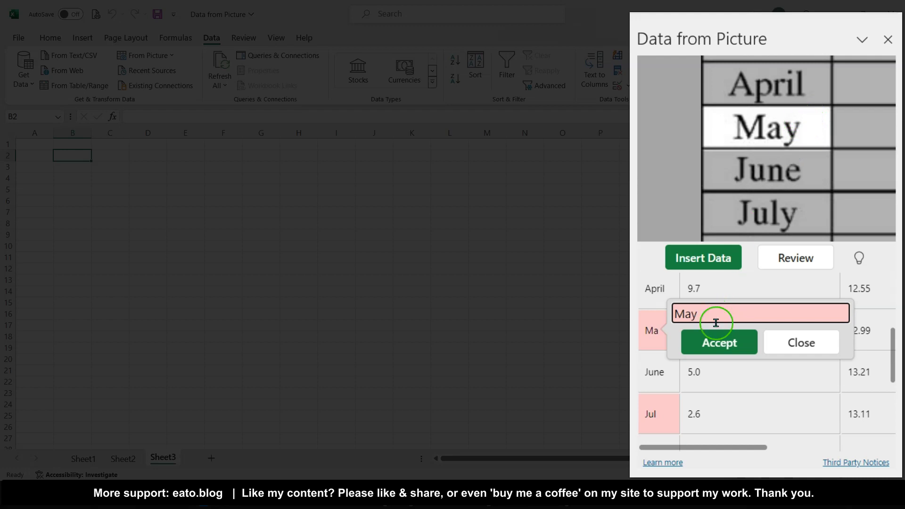
click(727, 343)
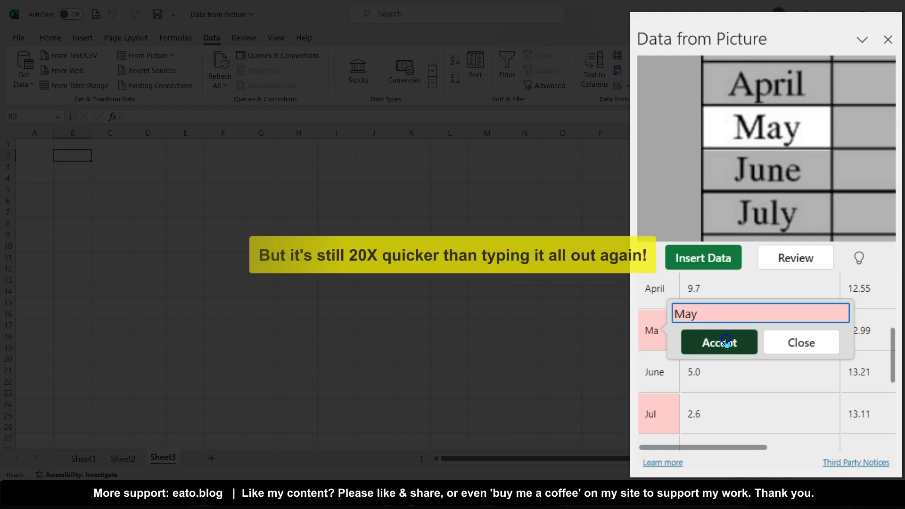
click(666, 411)
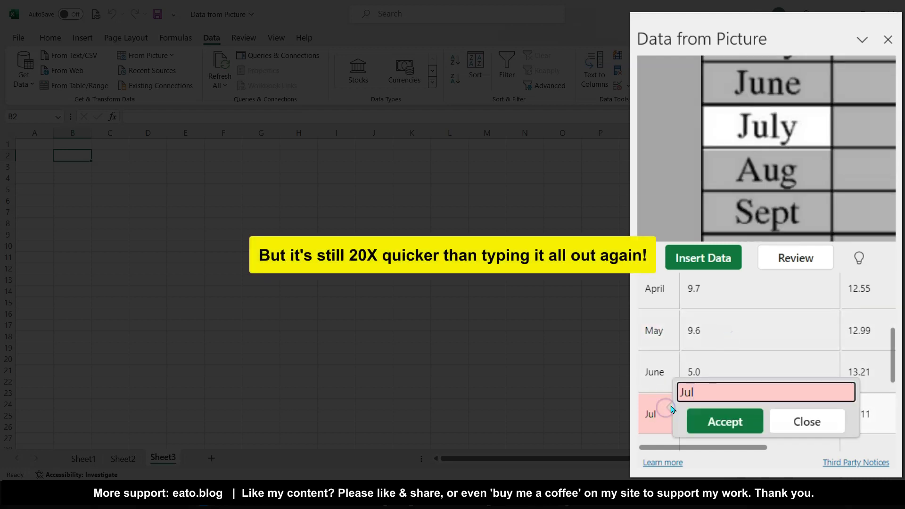
text(y)
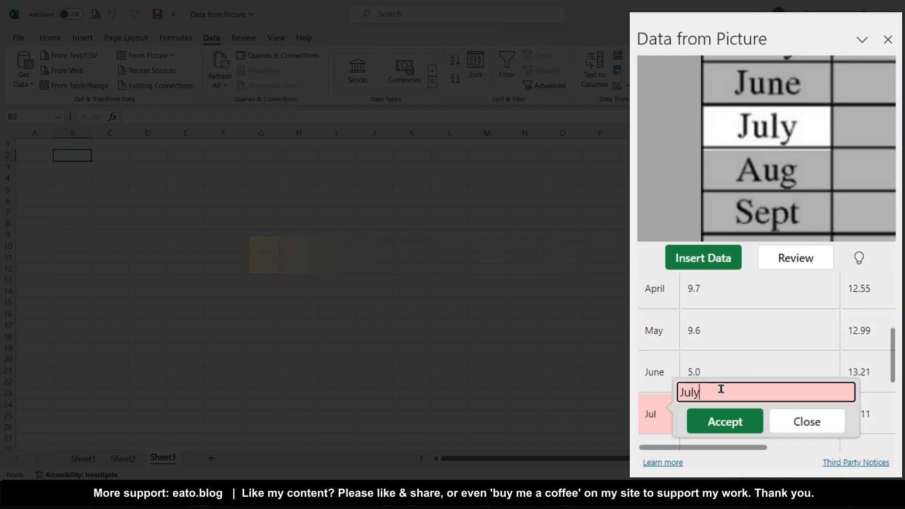
click(724, 422)
- Change September's sunshine value from 57 to 5.7 and accept it
click(786, 358)
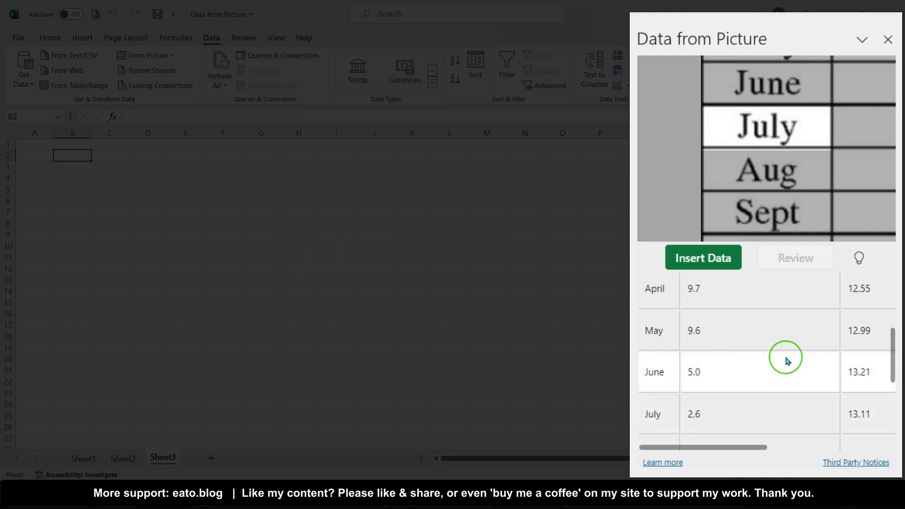
scroll(786, 358, right, 1)
scroll(788, 361, down, 2)
scroll(786, 362, down, 2)
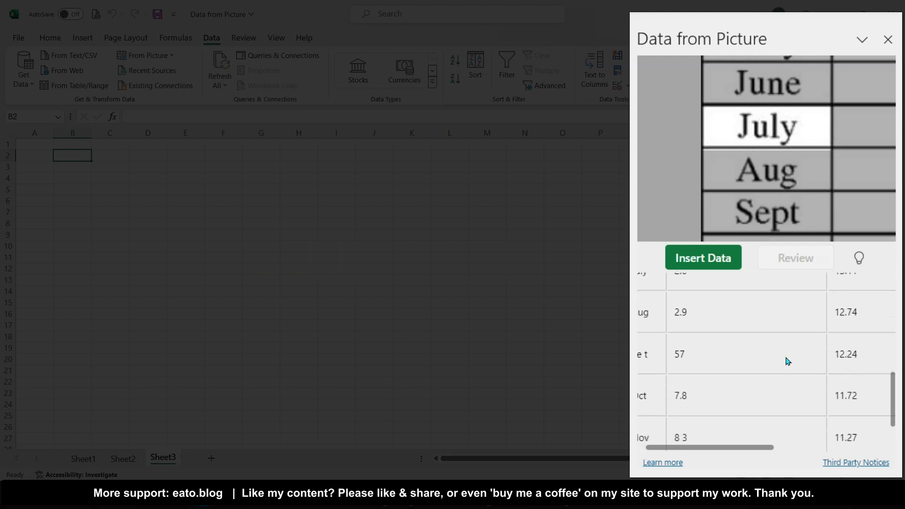
click(689, 333)
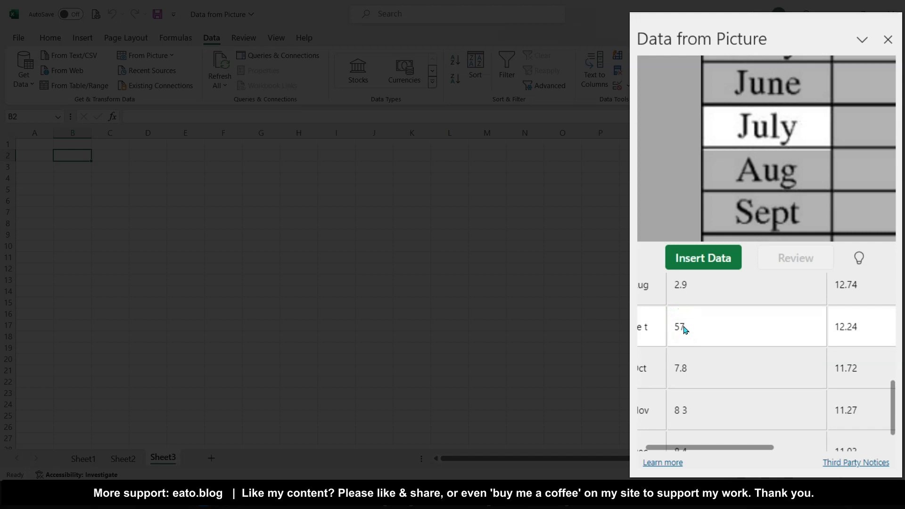
click(684, 329)
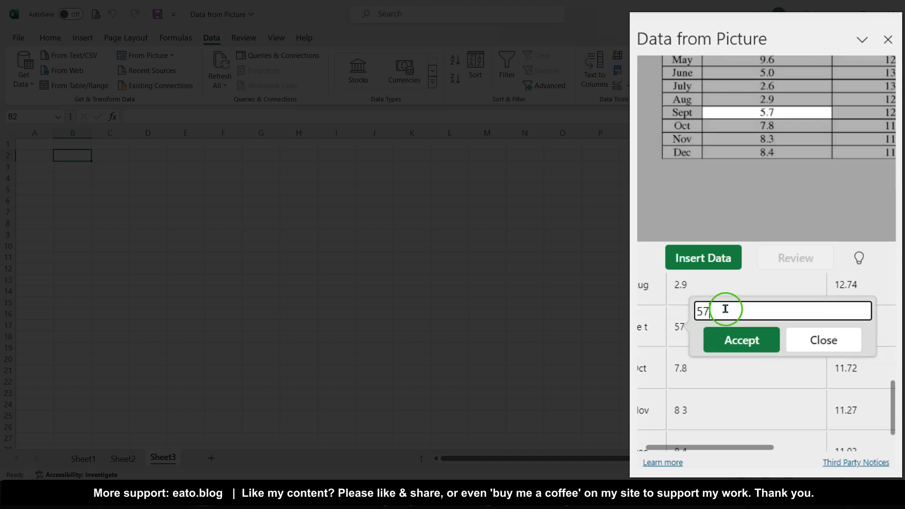
click(704, 312)
text(.)
click(742, 340)
- Review the whole corrected preview, then start inserting the data
scroll(746, 345, down, 1)
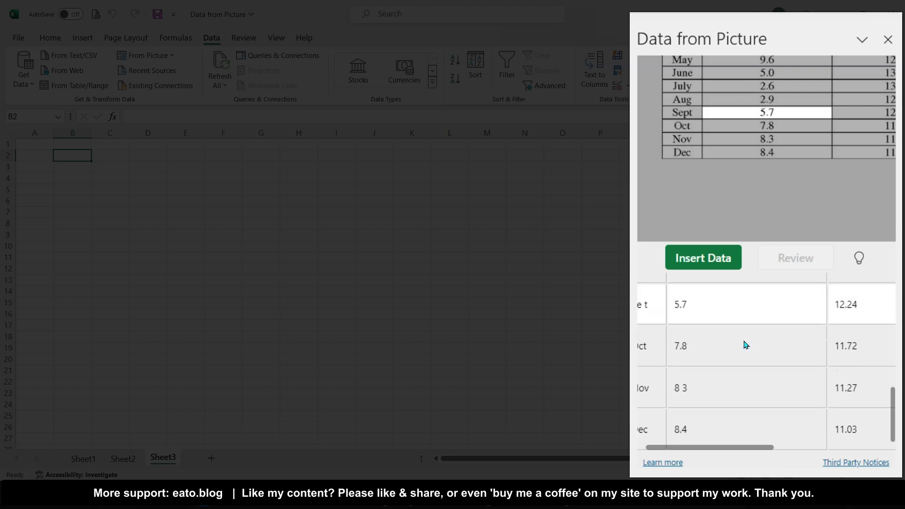
scroll(747, 345, right, 2)
scroll(746, 345, up, 4)
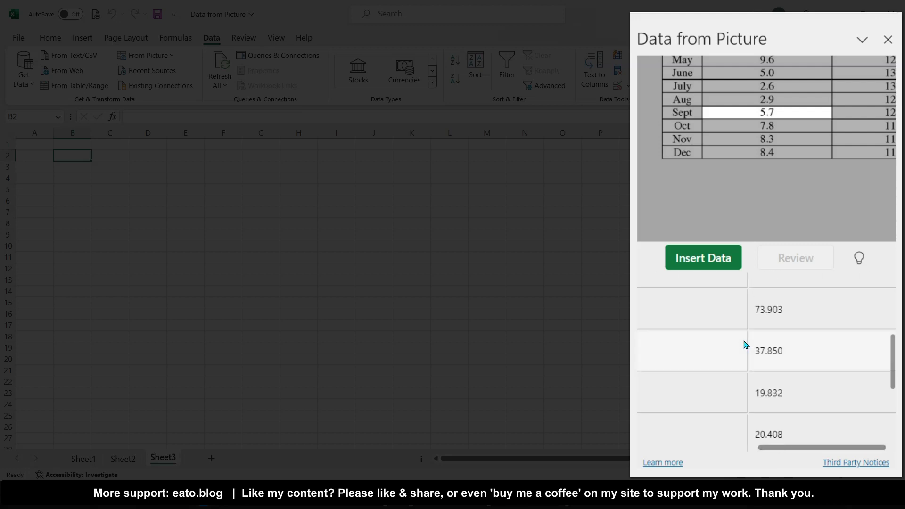
scroll(746, 345, up, 3)
scroll(746, 345, left, 3)
scroll(746, 345, up, 2)
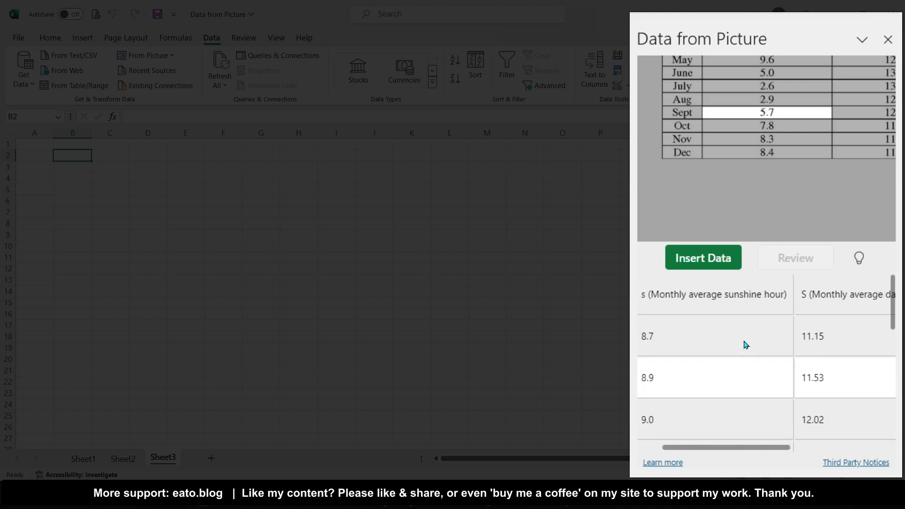
scroll(746, 345, right, 2)
scroll(746, 345, down, 2)
scroll(746, 345, up, 2)
click(729, 264)
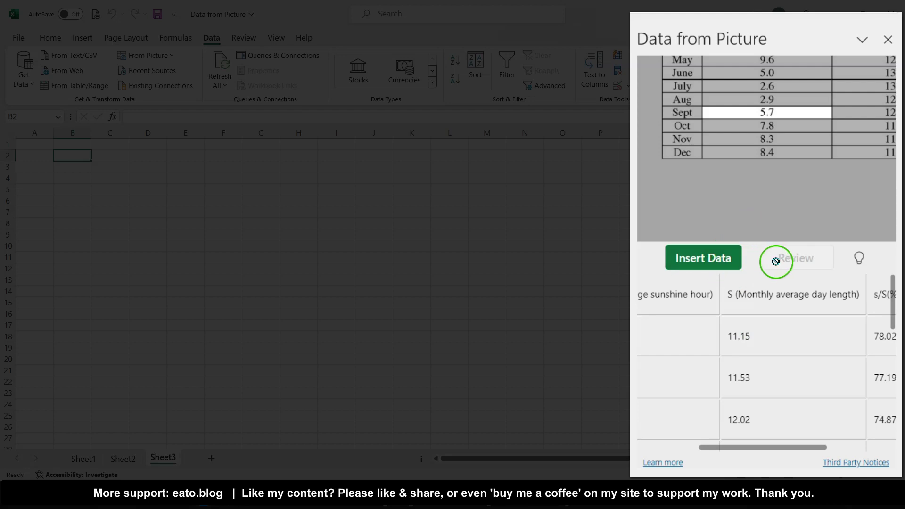
- Insert the reviewed sunshine table at B2, accepting the data accuracy warning
click(705, 260)
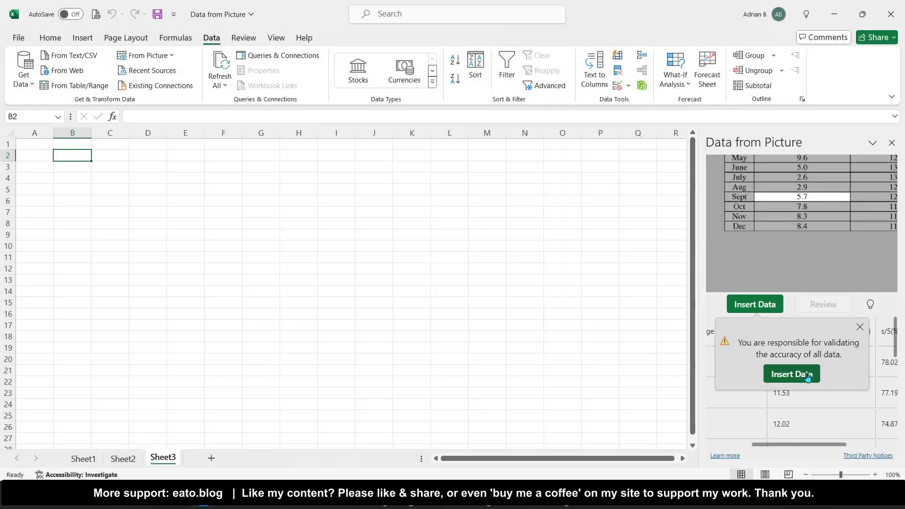
click(773, 355)
click(804, 375)
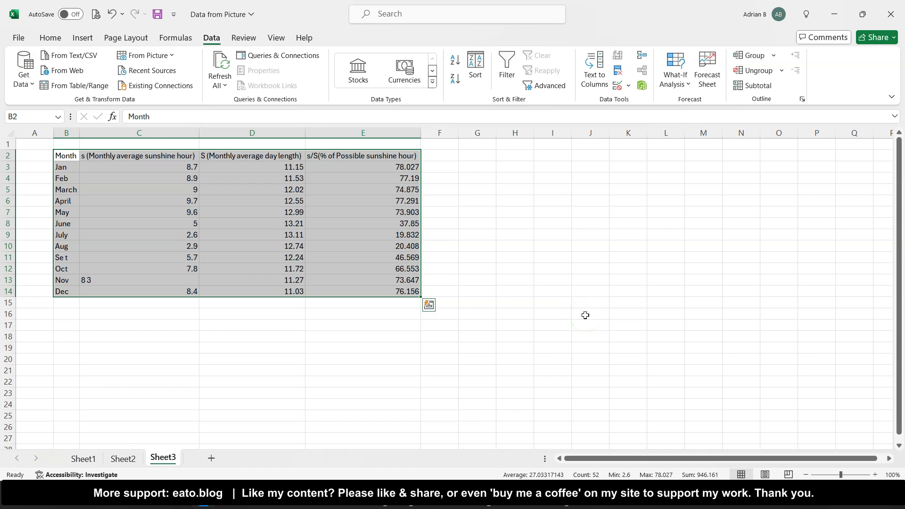
- Change November's sunshine value in C13 from '8 3' to 8.3
click(142, 280)
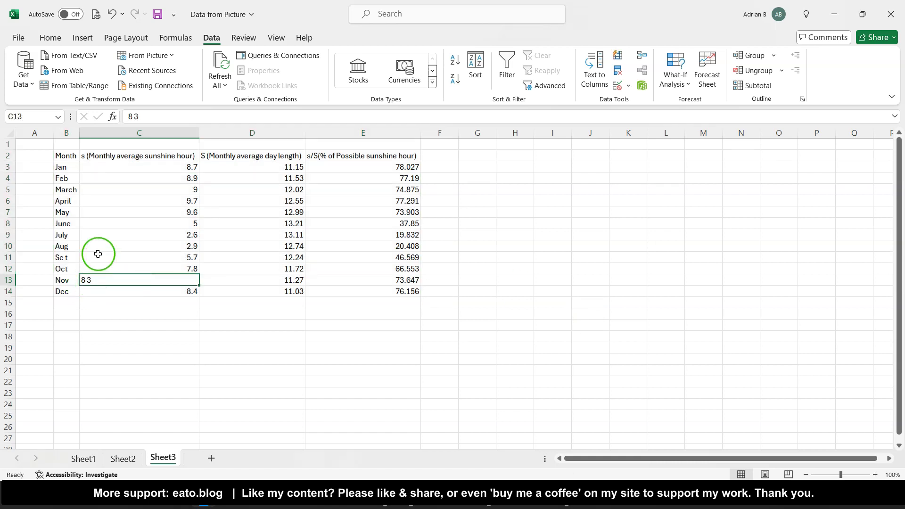
click(135, 116)
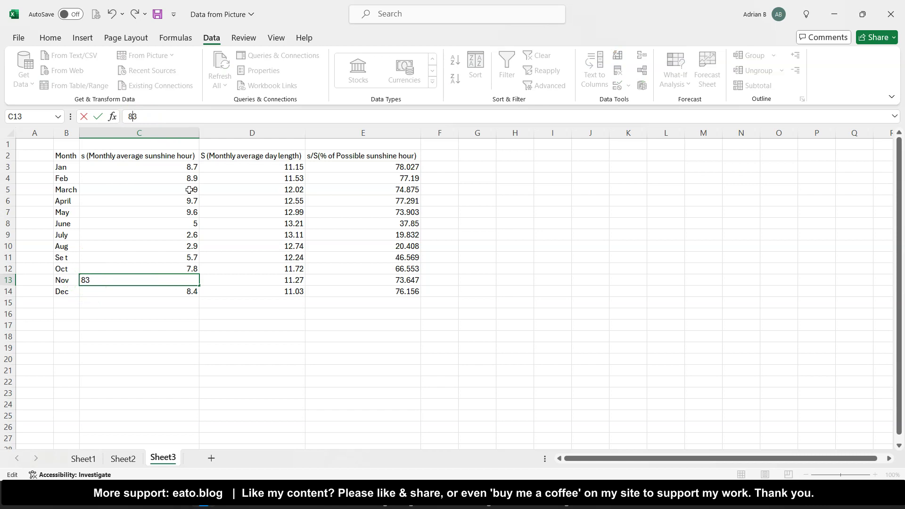
key(Return)
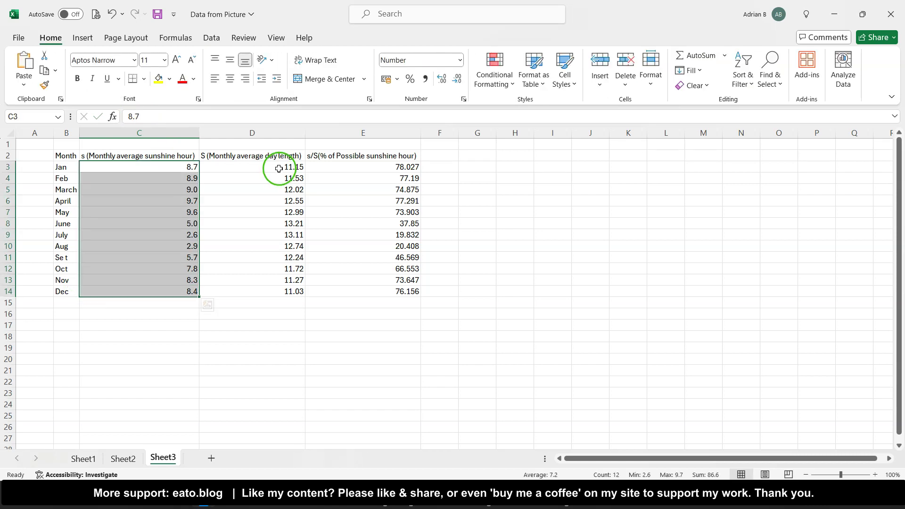
- Show the column E percentages to three decimal places
drag(283, 167, 329, 242)
drag(390, 166, 400, 291)
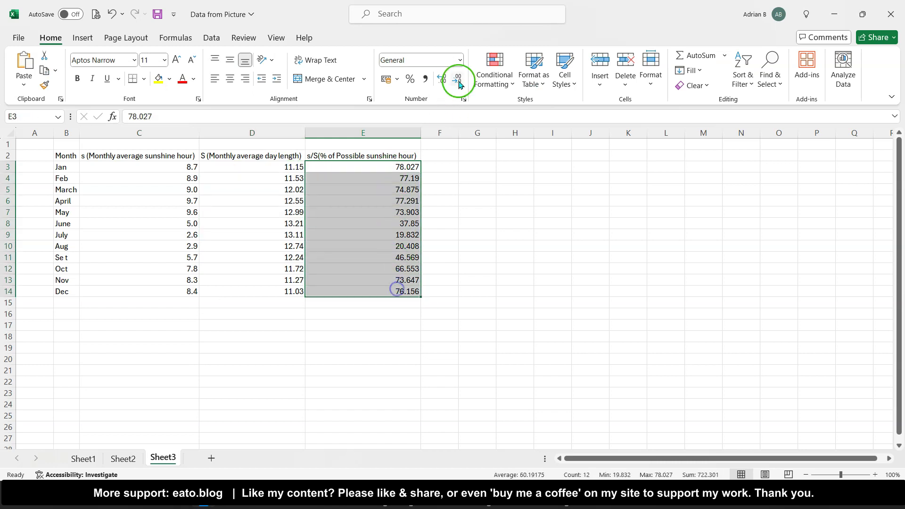
click(443, 80)
click(457, 78)
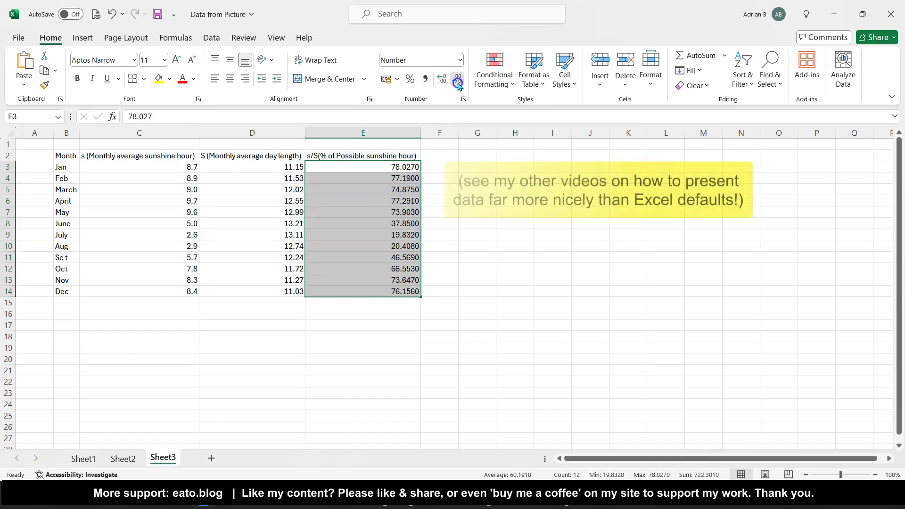
drag(60, 167, 68, 287)
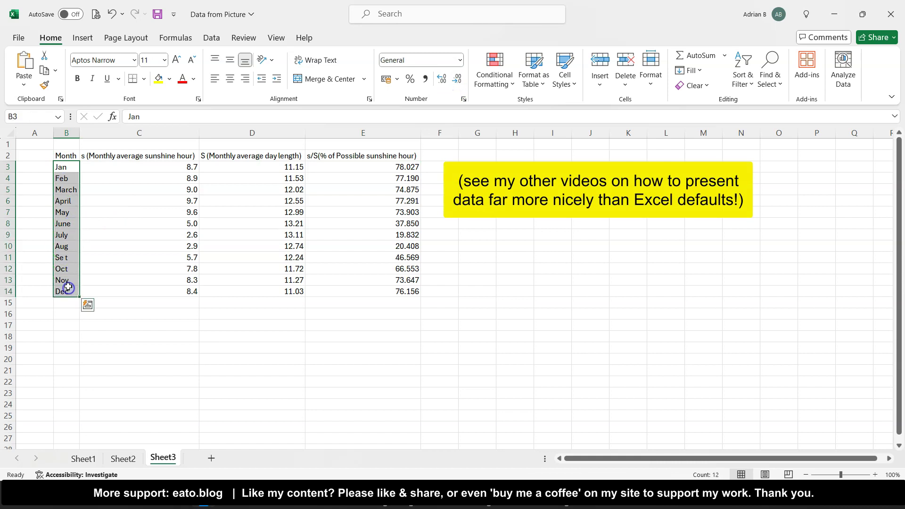
- Select the formatted sunshine table L3:O14 on Sheet2
click(123, 458)
click(286, 267)
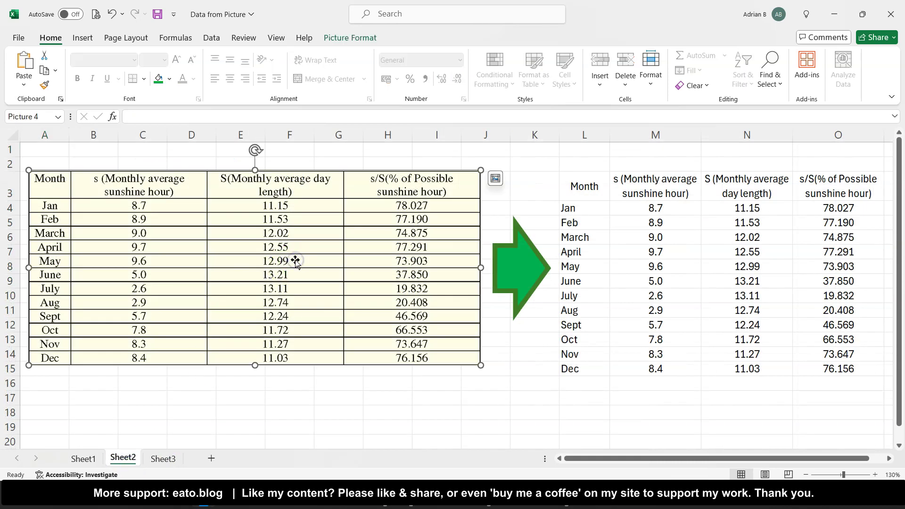
click(620, 252)
drag(582, 183, 819, 339)
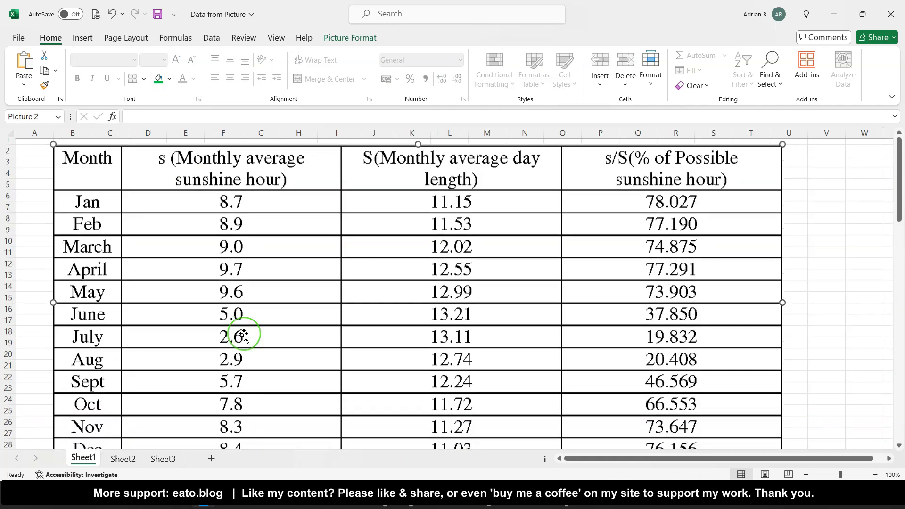
- Scroll until the 1964–1970 monthly figures picture is fully visible
scroll(239, 333, down, 3)
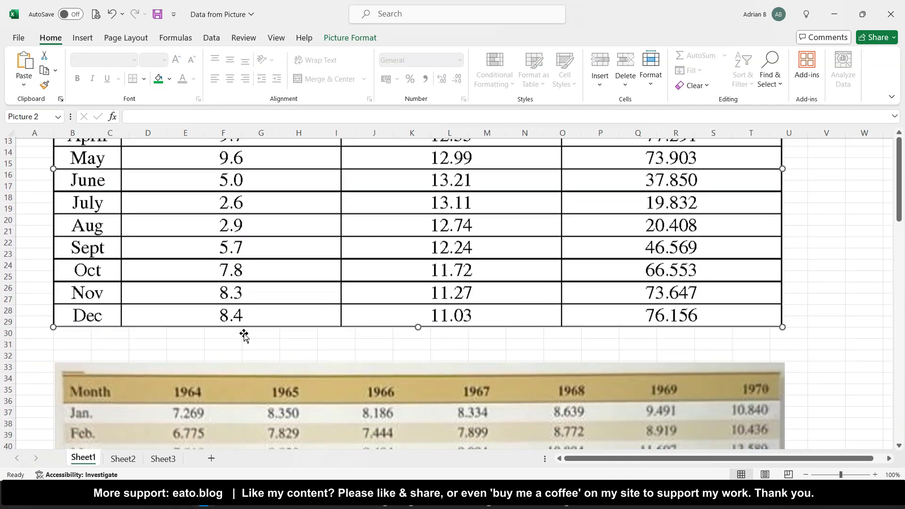
scroll(244, 335, up, 4)
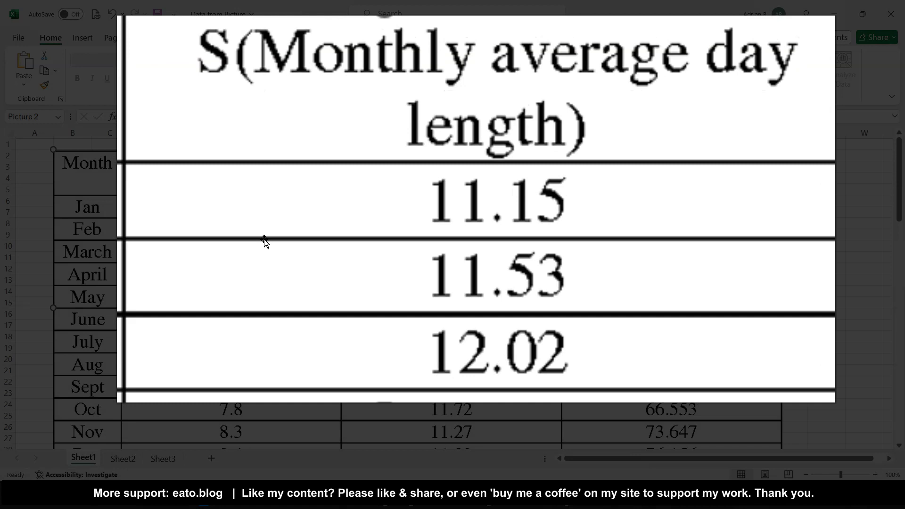
scroll(264, 240, down, 3)
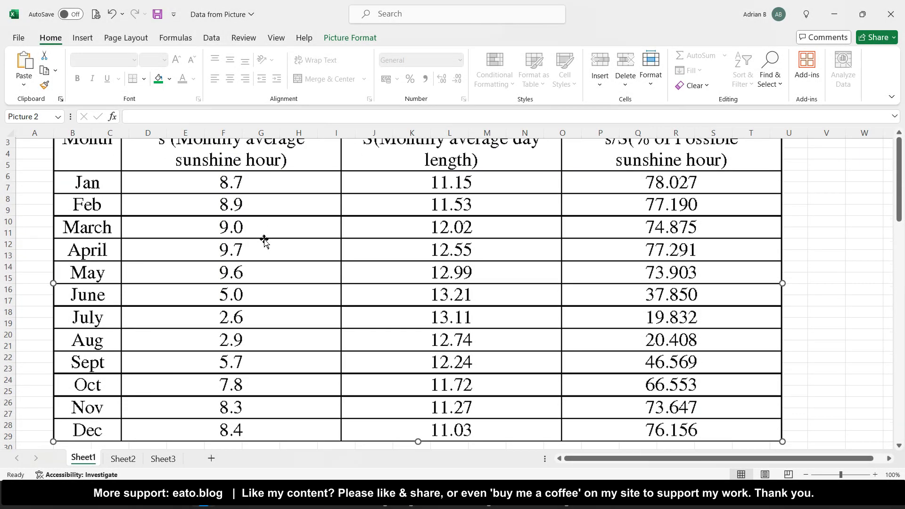
scroll(264, 240, up, 3)
scroll(264, 241, down, 6)
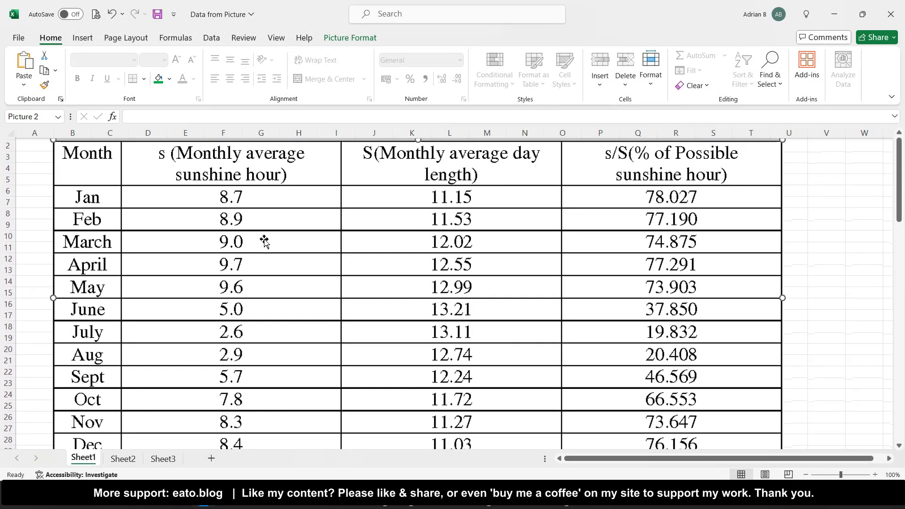
scroll(264, 240, down, 6)
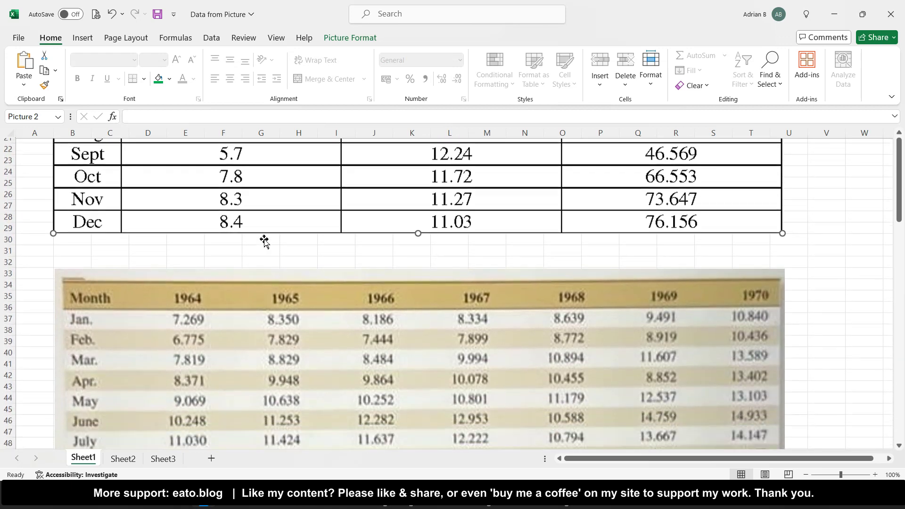
scroll(264, 240, up, 1)
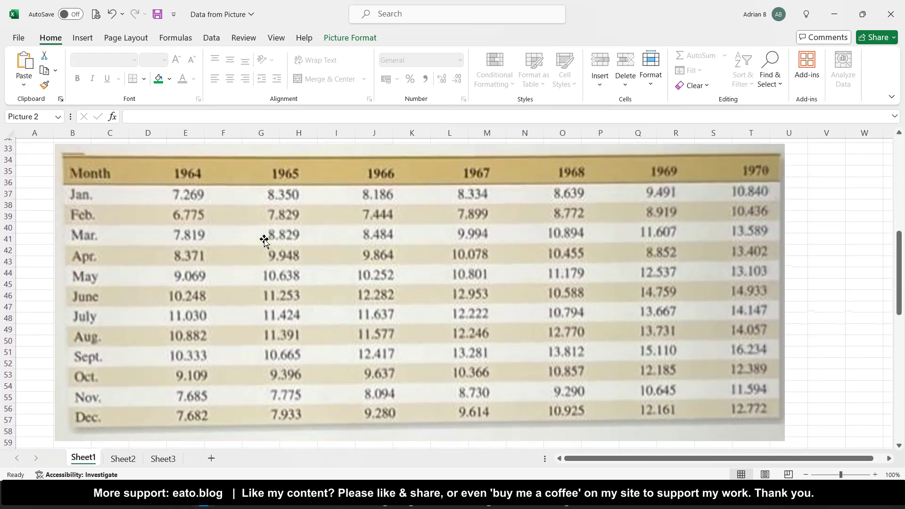
- Apply the Brightness 0% (Normal), Contrast +40% correction to the 1964–1970 monthly table picture
click(253, 259)
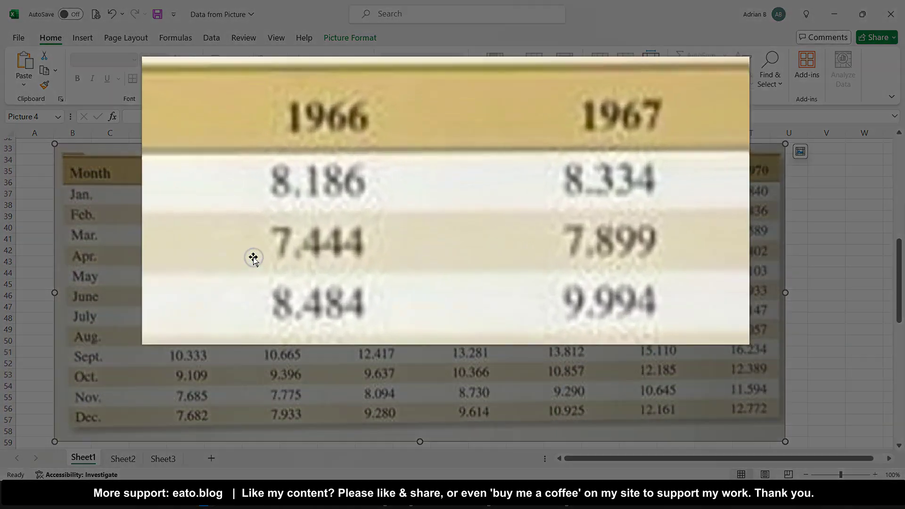
scroll(253, 258, up, 9)
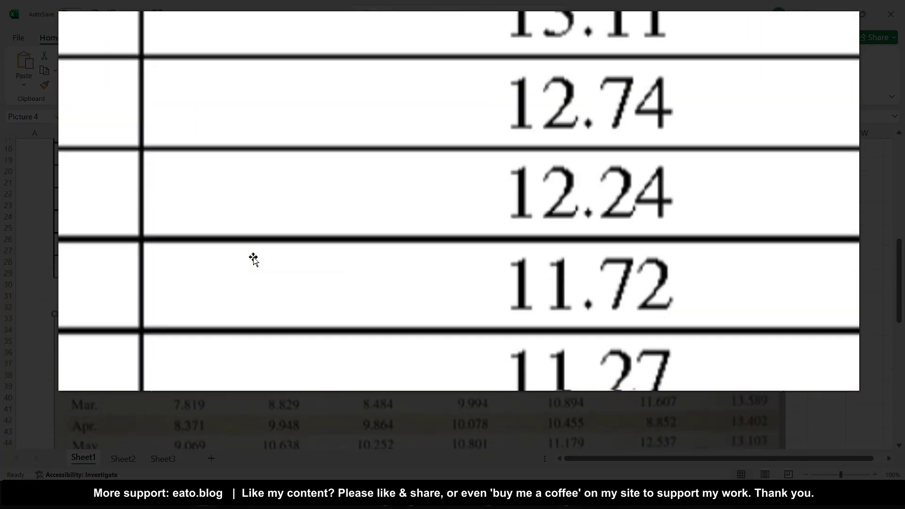
click(254, 257)
scroll(253, 257, down, 9)
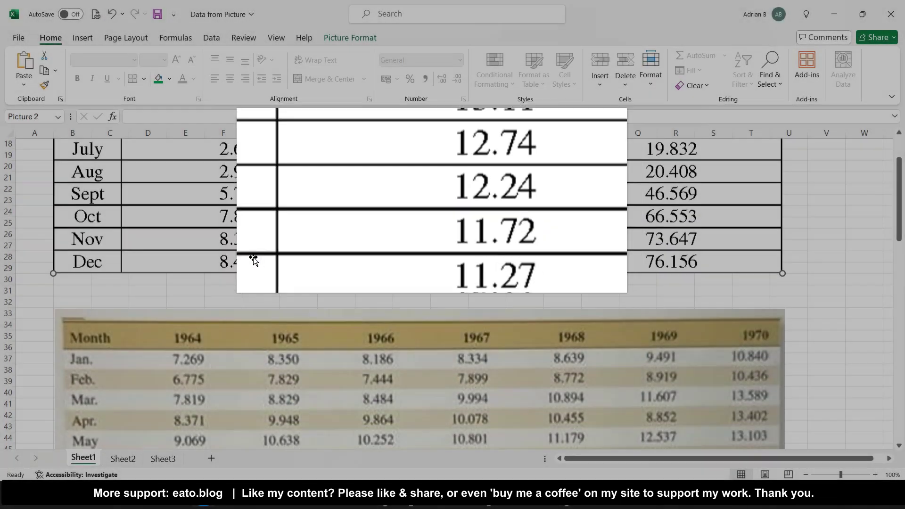
click(257, 264)
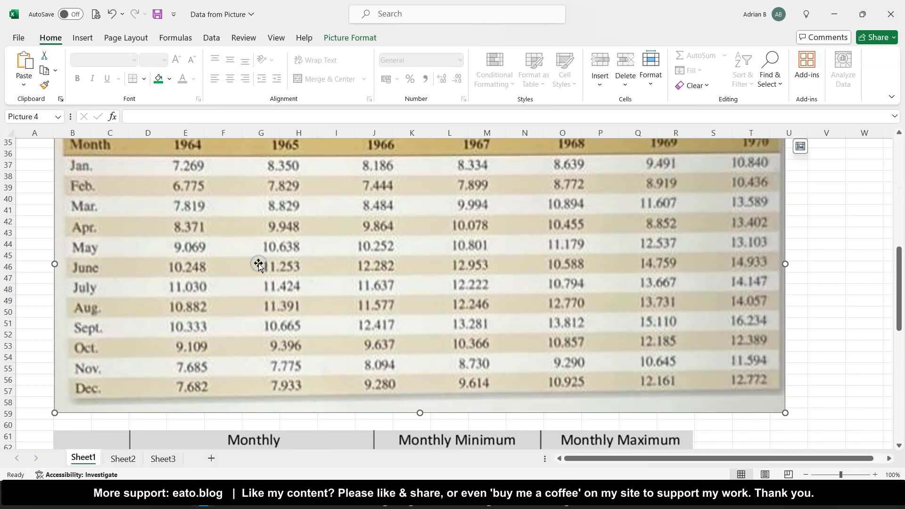
scroll(259, 265, up, 1)
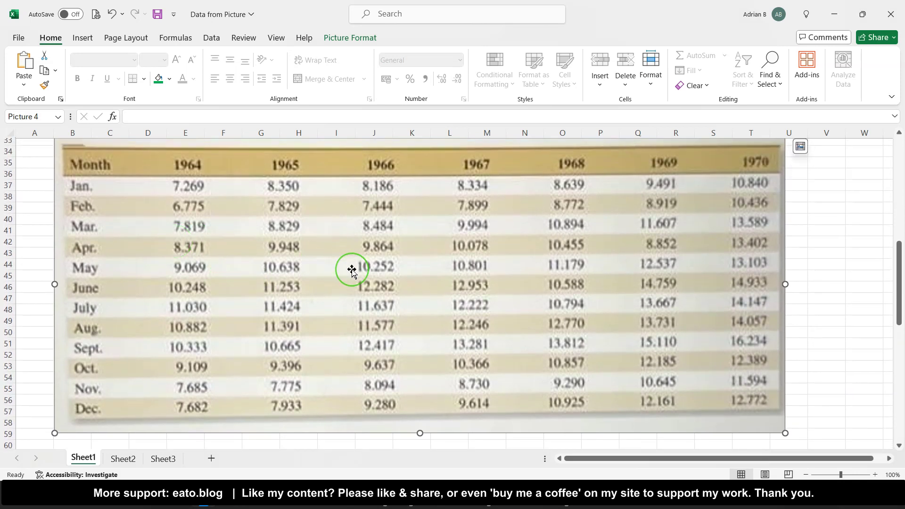
scroll(351, 270, down, 1)
scroll(351, 269, up, 1)
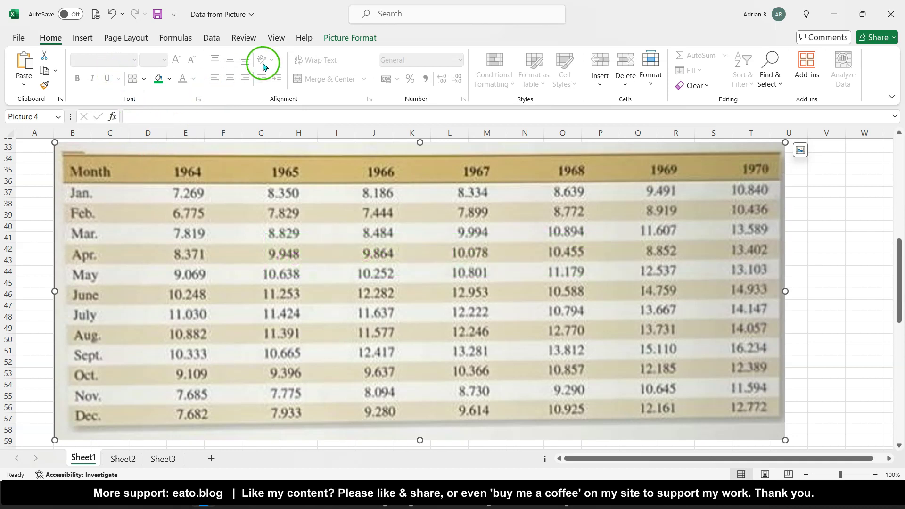
click(343, 40)
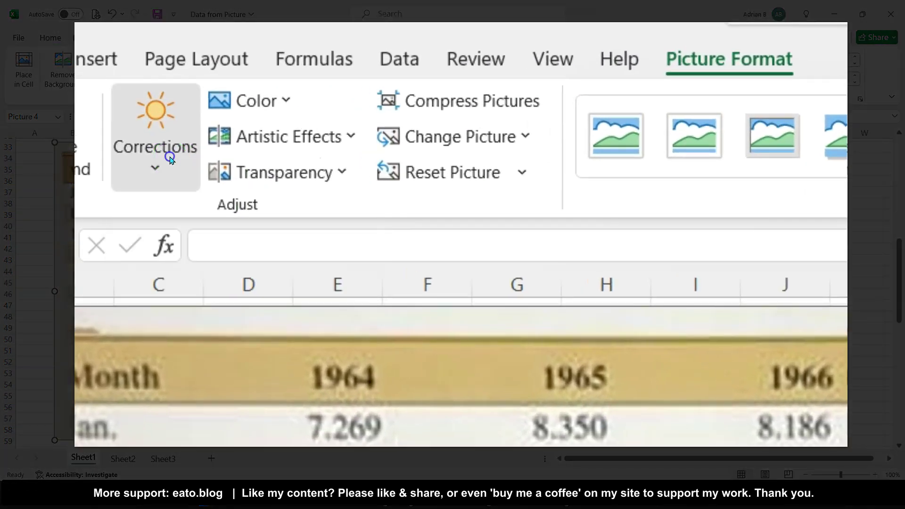
click(169, 160)
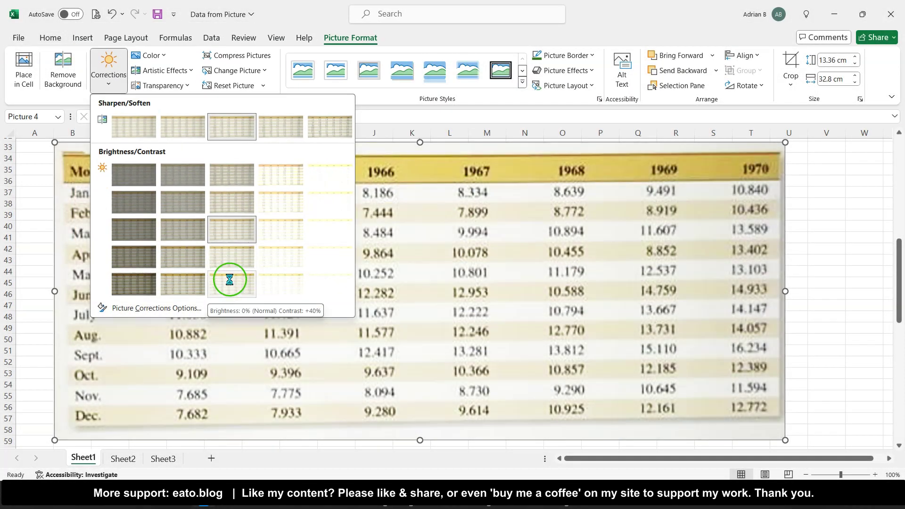
click(230, 285)
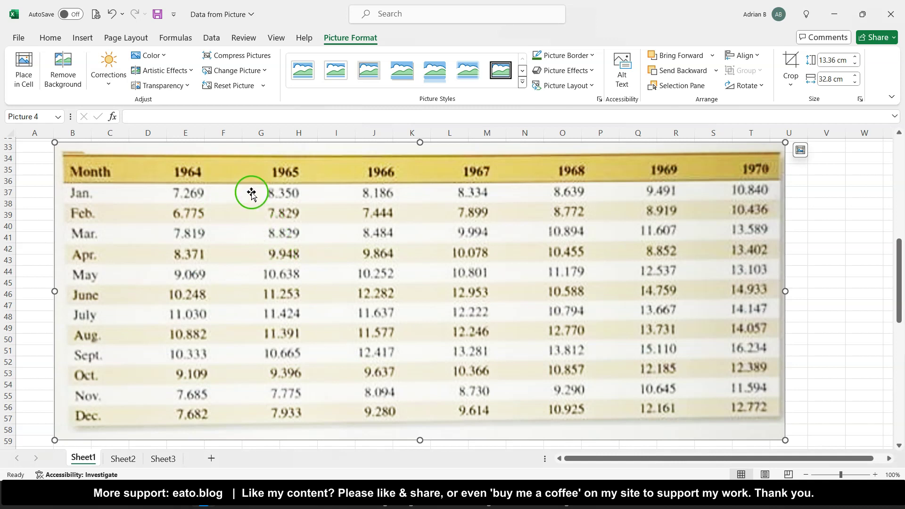
scroll(221, 298, down, 9)
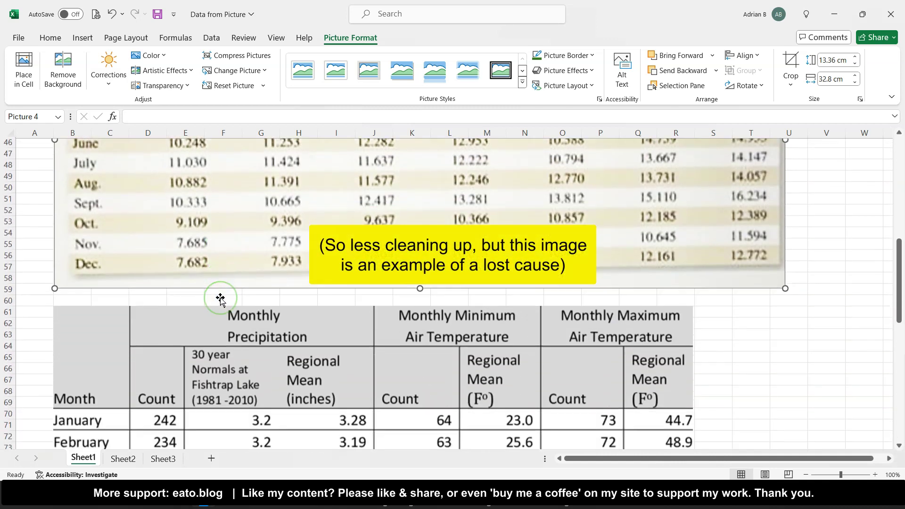
scroll(220, 298, up, 1)
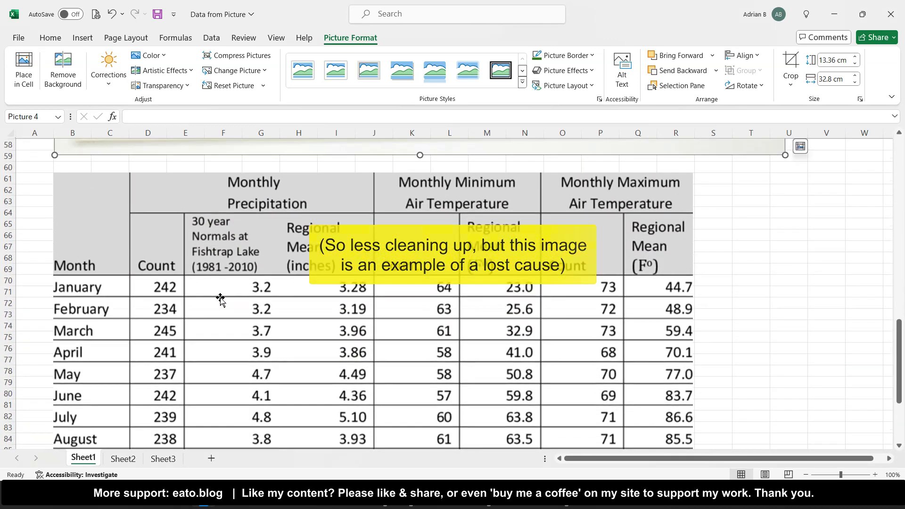
click(220, 298)
click(154, 202)
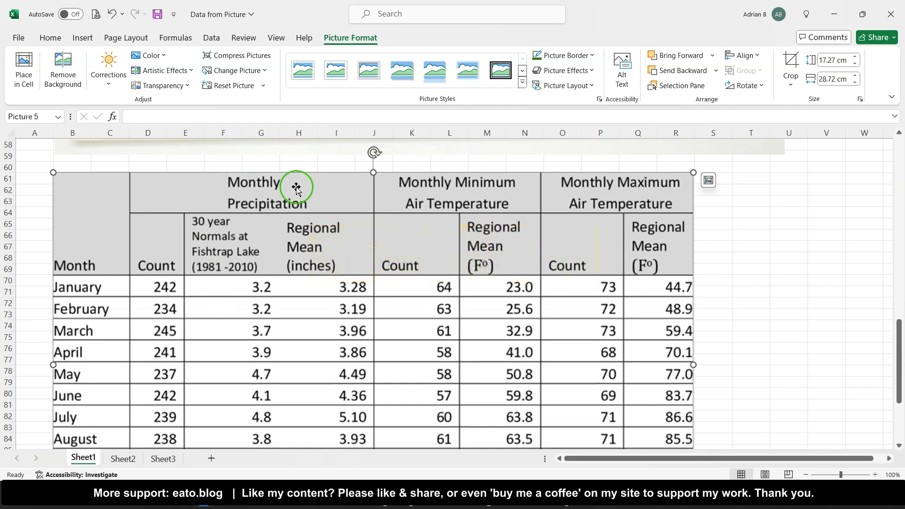
scroll(341, 202, down, 1)
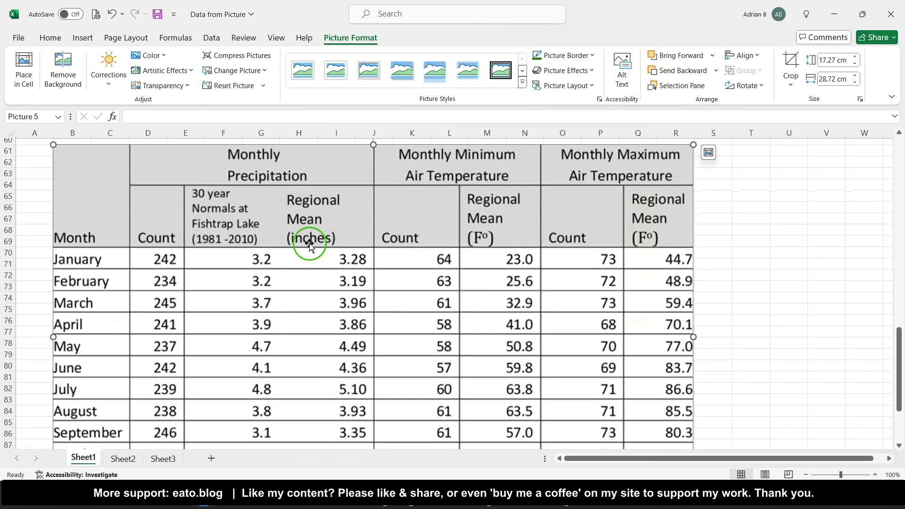
scroll(310, 244, down, 4)
click(343, 303)
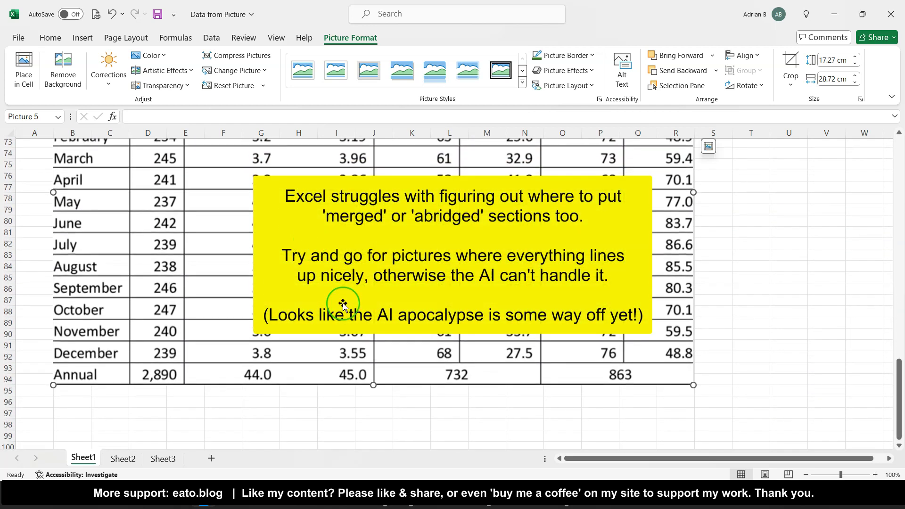
click(338, 372)
scroll(337, 370, up, 3)
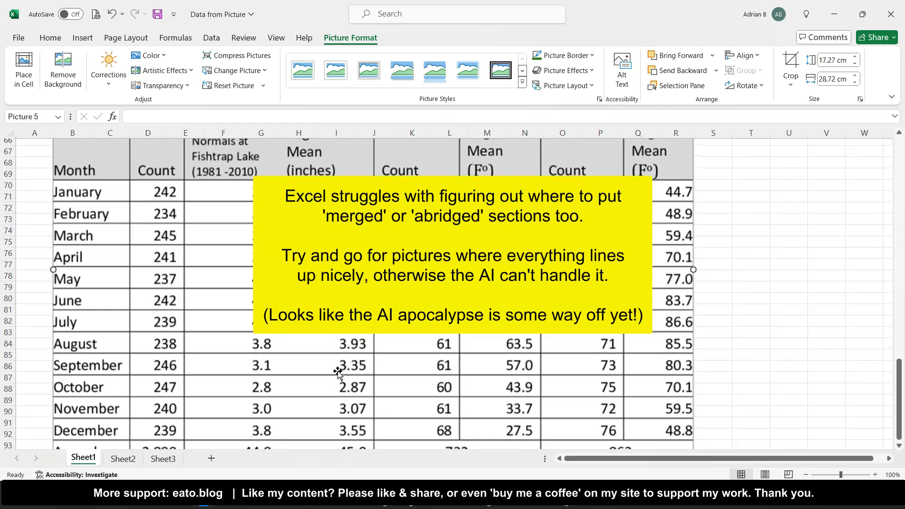
click(454, 336)
click(437, 200)
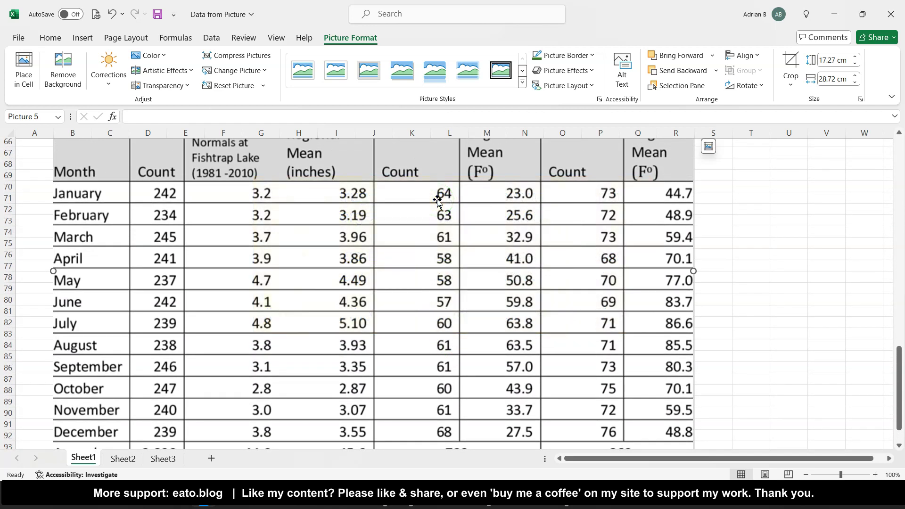
scroll(437, 200, up, 3)
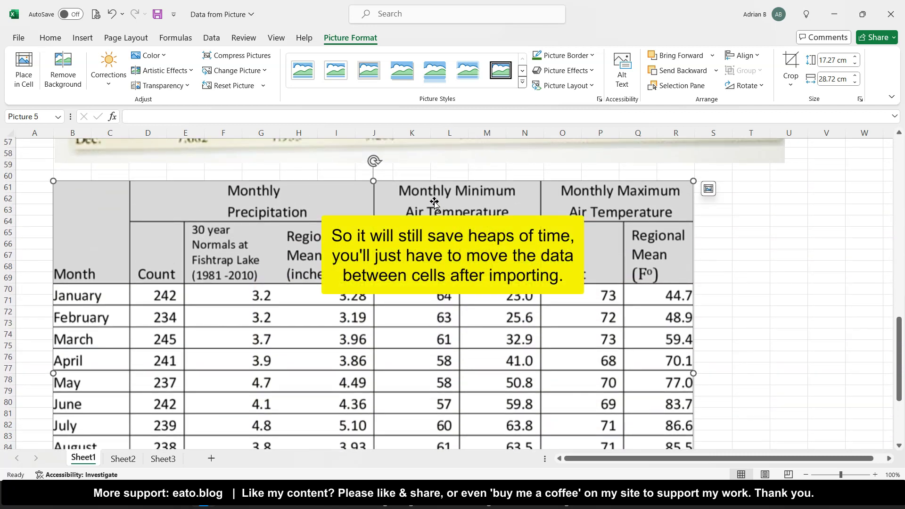
scroll(435, 202, up, 18)
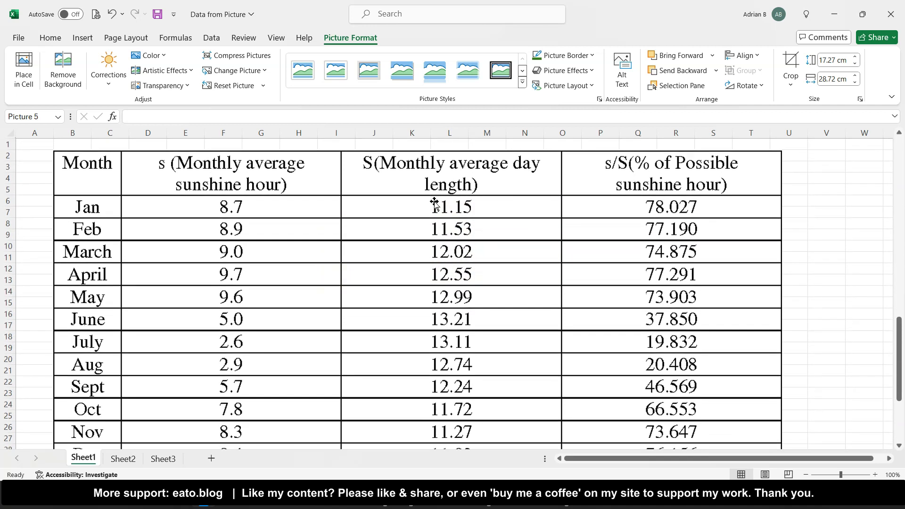
click(382, 211)
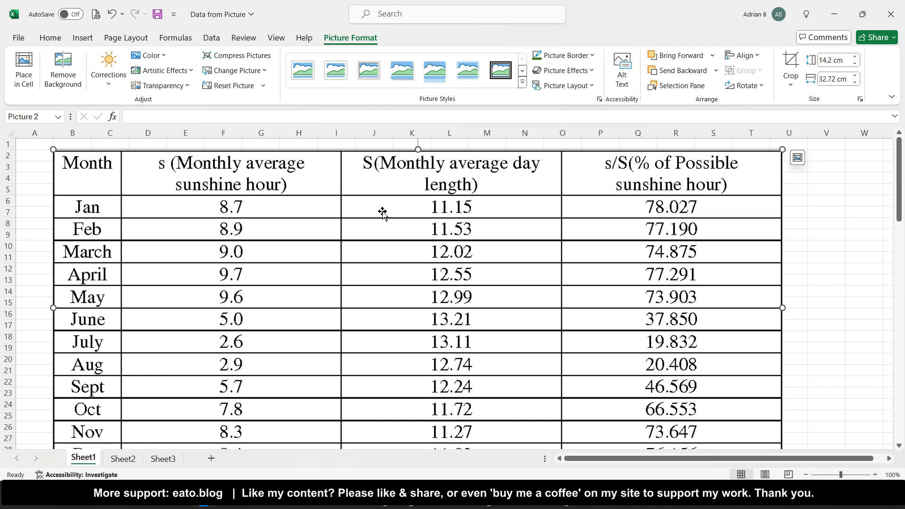
scroll(383, 213, down, 8)
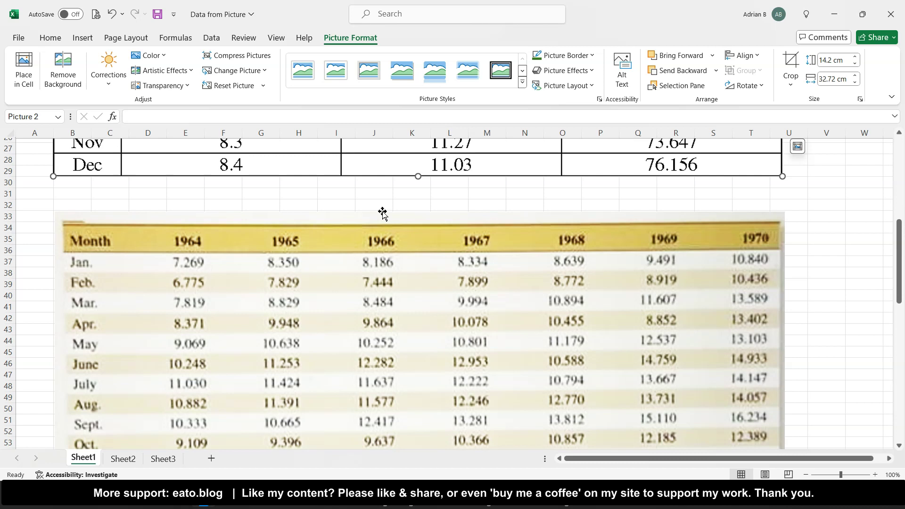
scroll(382, 213, up, 8)
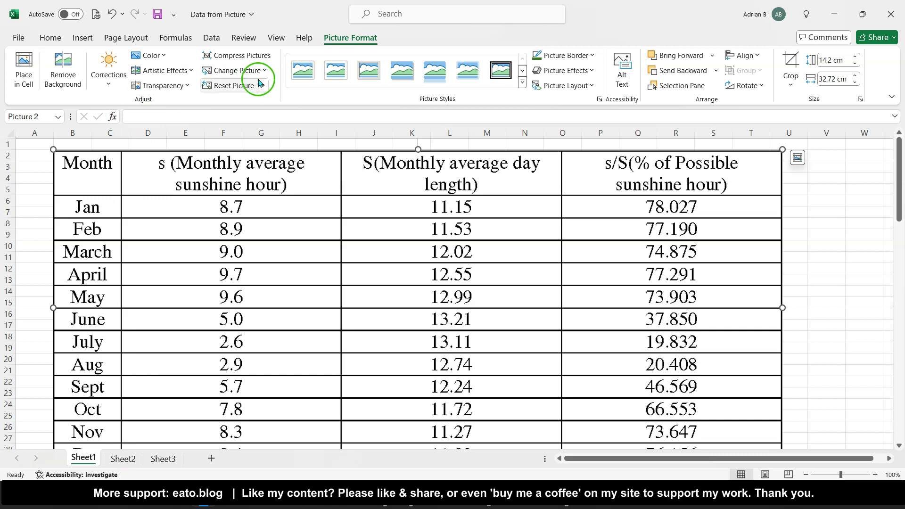
- On Sheet3, import the clipboard picture into cell B18 with Picture From Clipboard
click(212, 39)
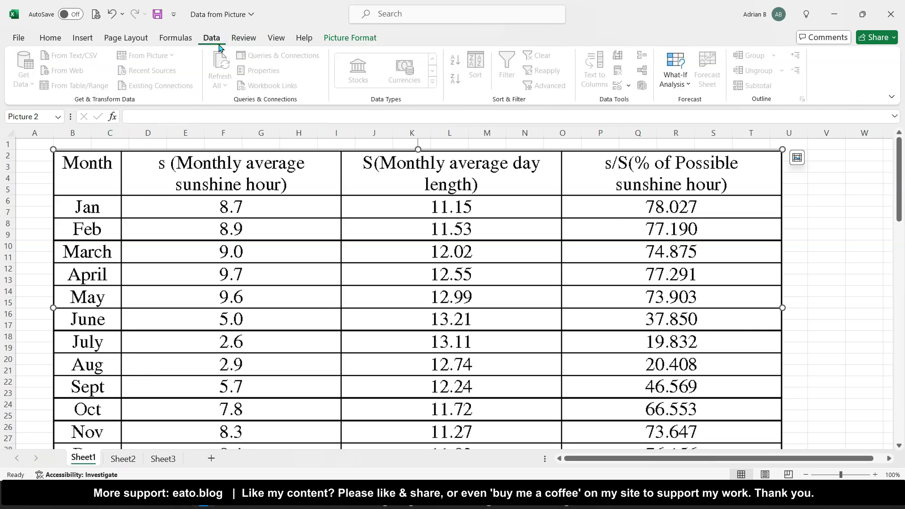
click(164, 460)
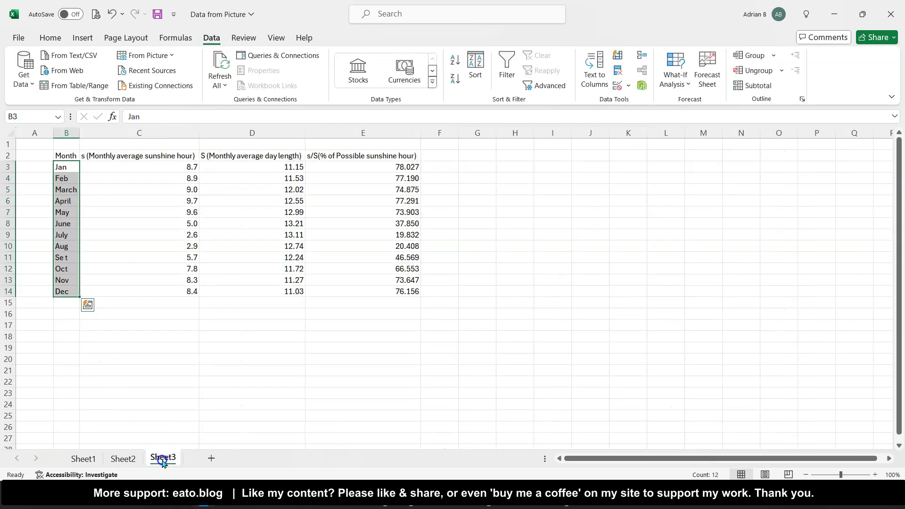
click(65, 337)
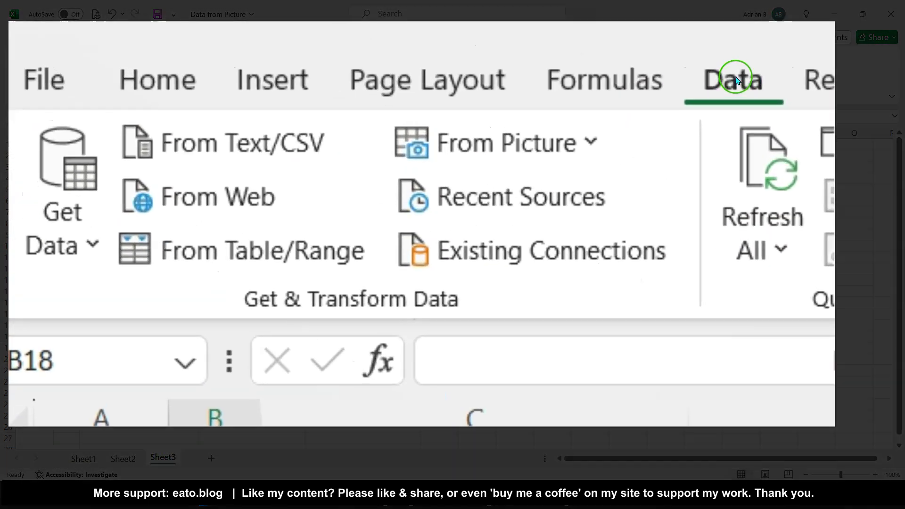
click(542, 140)
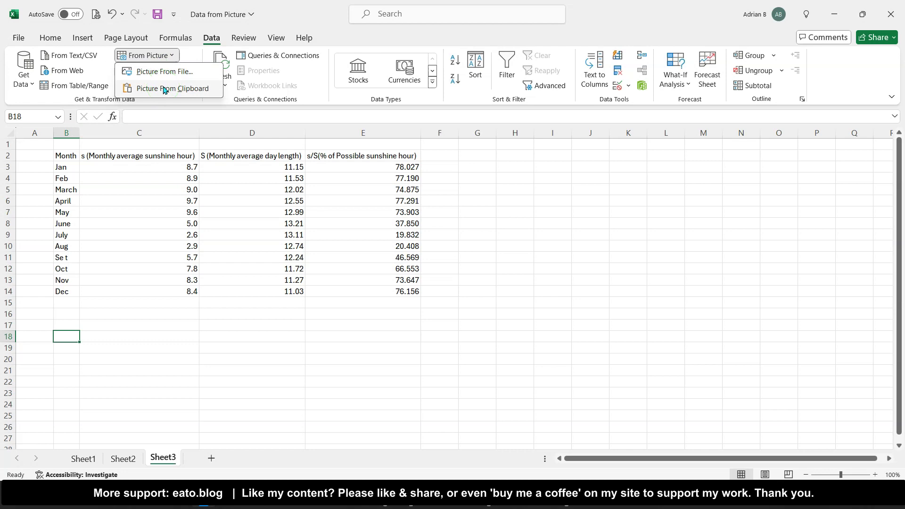
click(165, 90)
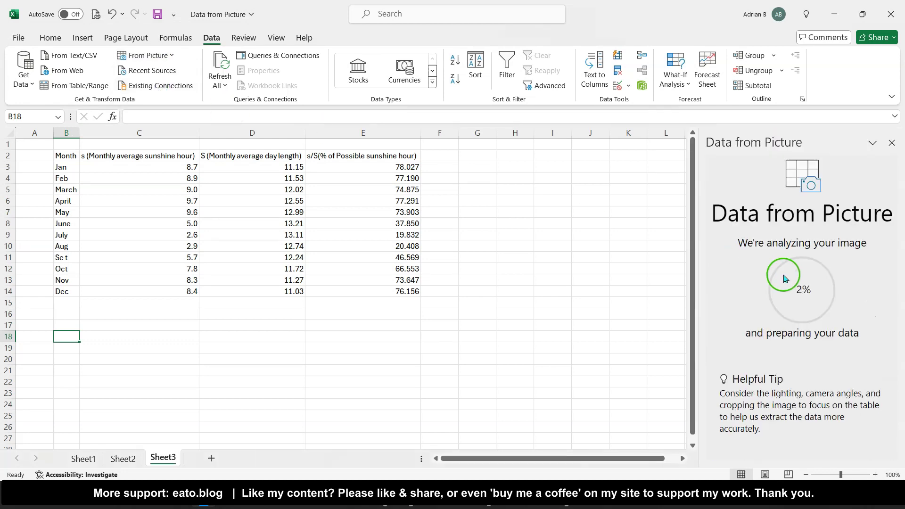